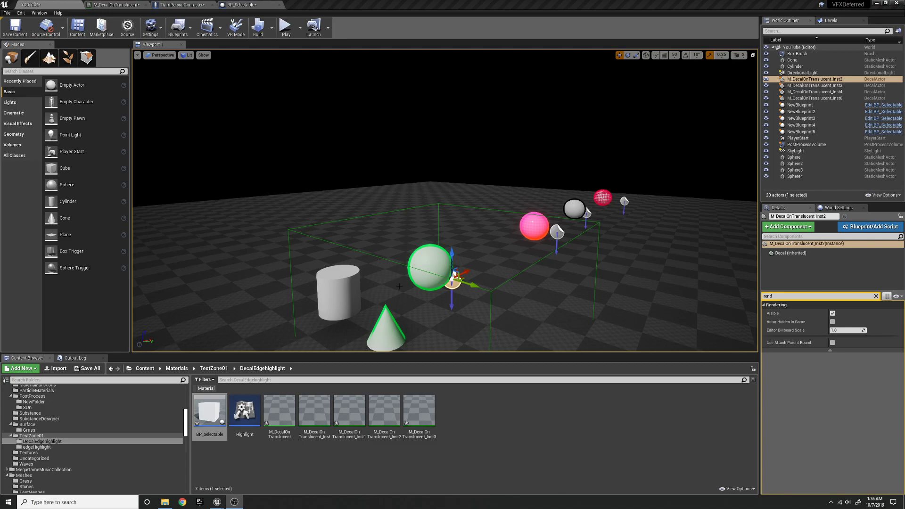
Reposition the M_DecalOnTranslucent_Inst2 decal slightly beside the green-outlined sphere and cone.
drag(474, 285, 477, 284)
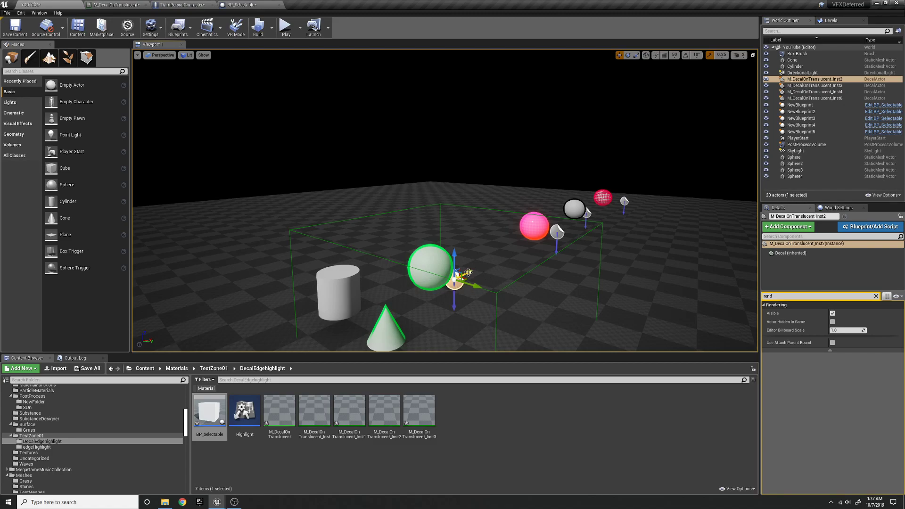
drag(470, 272, 452, 253)
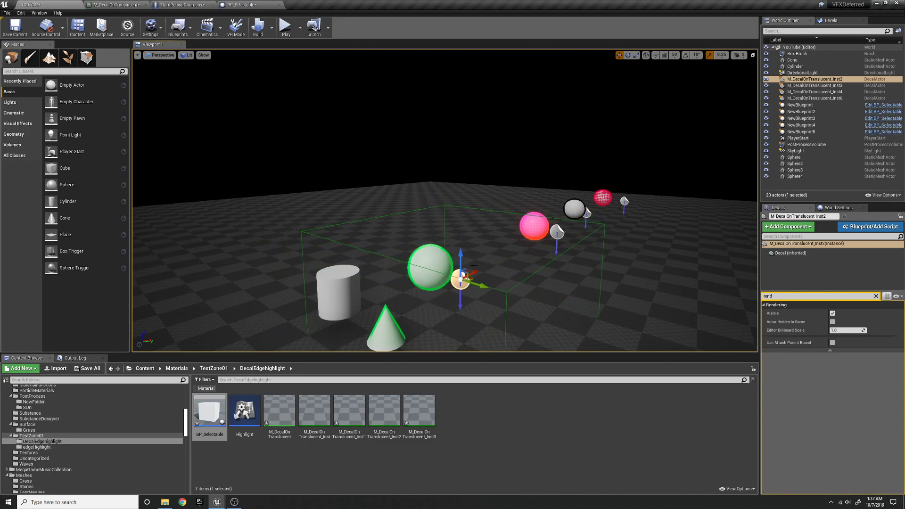
mouse_move(519, 253)
right_down()
mouse_move(543, 239)
mouse_move(502, 246)
right_up()
key(s)
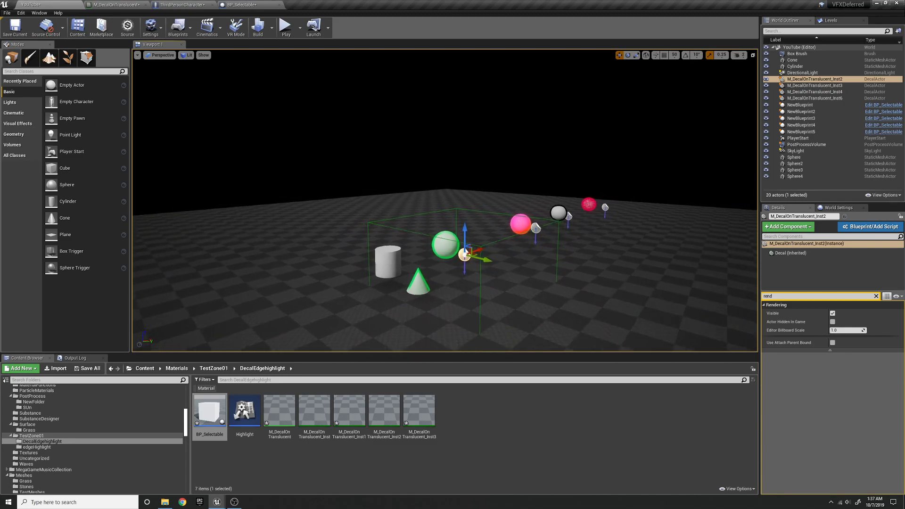
scroll(463, 245, up, 4)
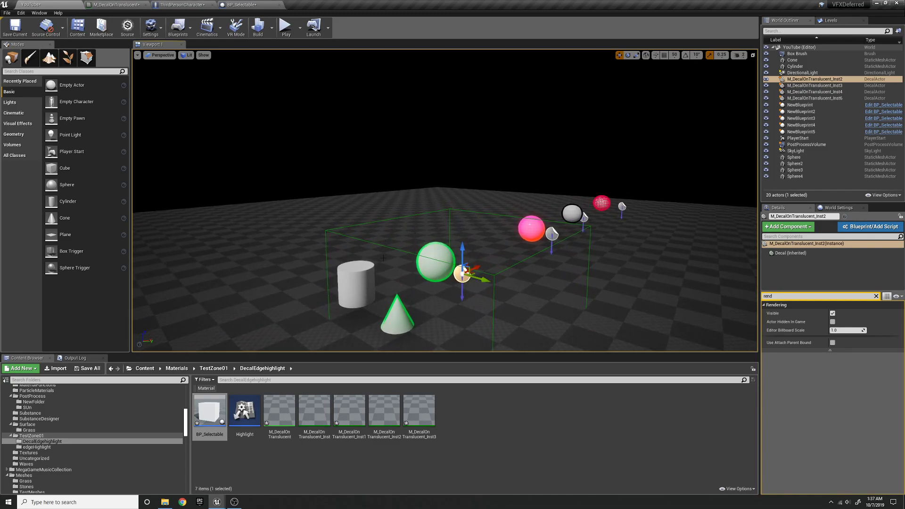
Move the cylinder through the green decal's volume and place it just behind the green-outlined sphere.
click(356, 282)
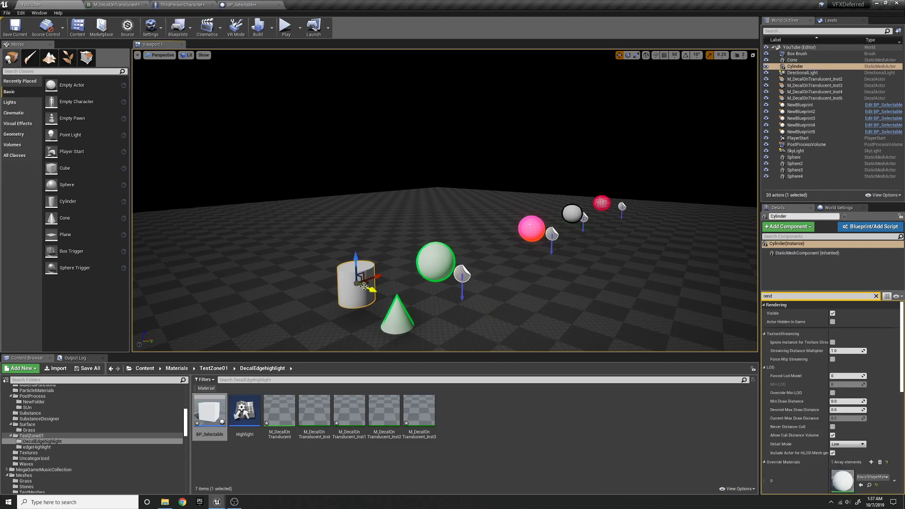
drag(366, 287, 497, 305)
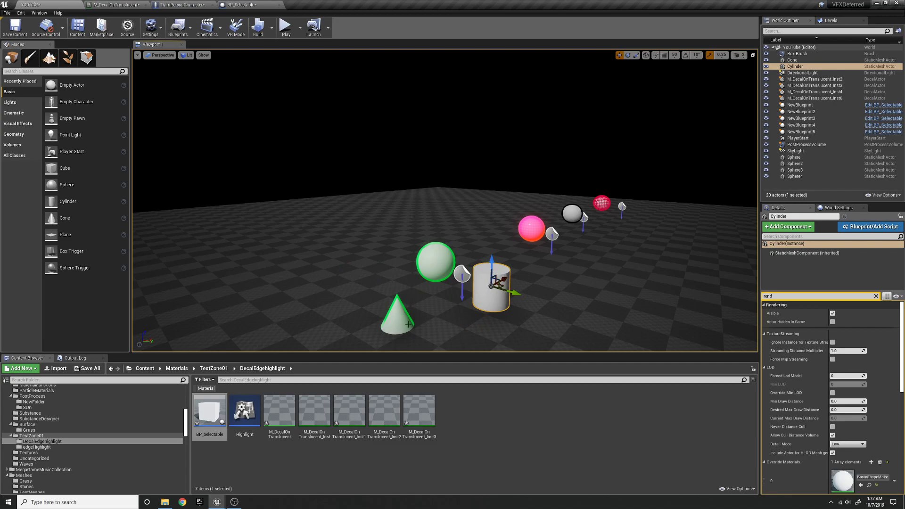
drag(512, 293, 423, 264)
right_drag(422, 265, 475, 267)
key(w)
key(d)
key(a)
key(s)
drag(427, 266, 405, 258)
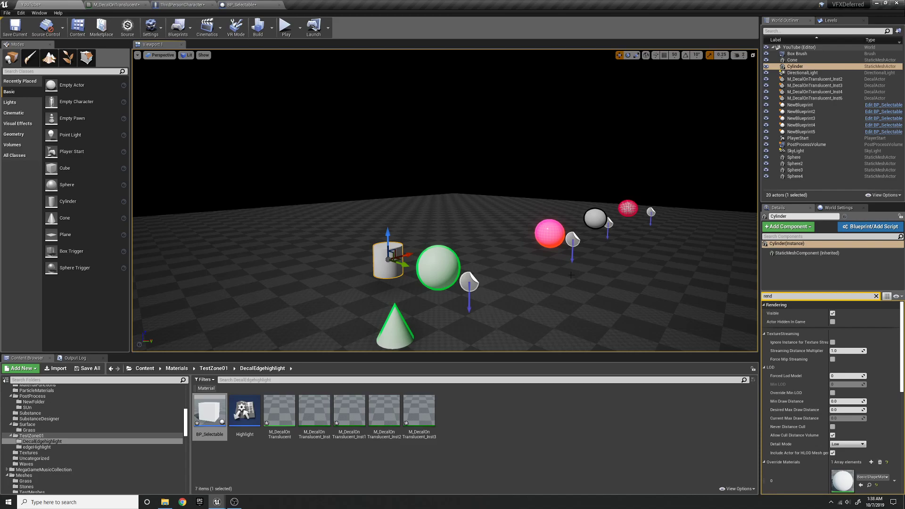
Examine the unaffected cylinder against the green-outlined sphere and cone and the row of decal-highlighted spheres.
right_drag(445, 200, 478, 219)
key(w)
key(s)
key(w)
key(d)
key(s)
key(w)
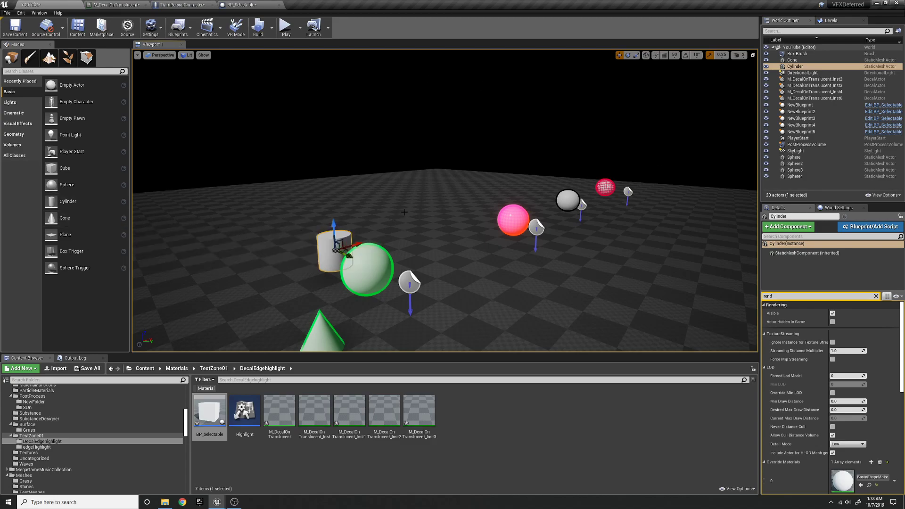
right_drag(444, 207, 464, 195)
key(w)
key(w)
key(s)
key(a)
key(s)
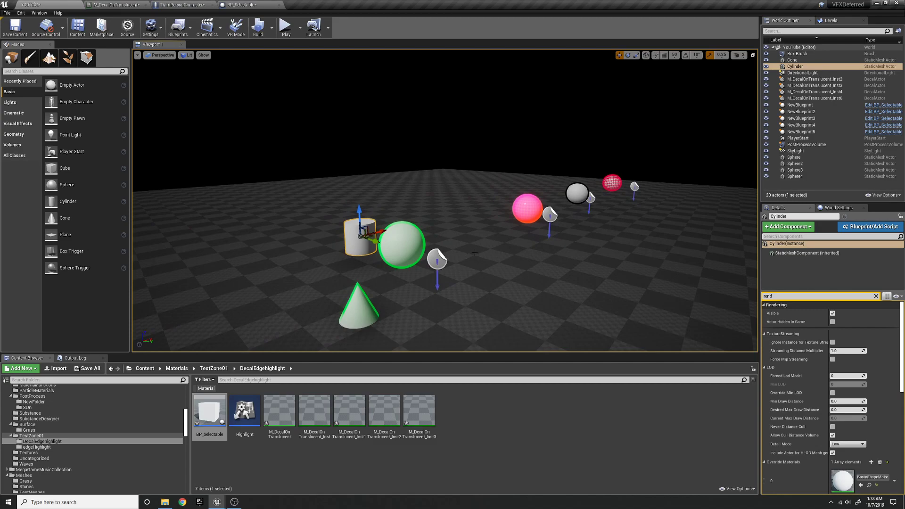
Move the M_DecalOnTranslucent_Inst3 decal over to the black-outlined sphere and back to the farthest sphere.
right_drag(474, 252, 474, 252)
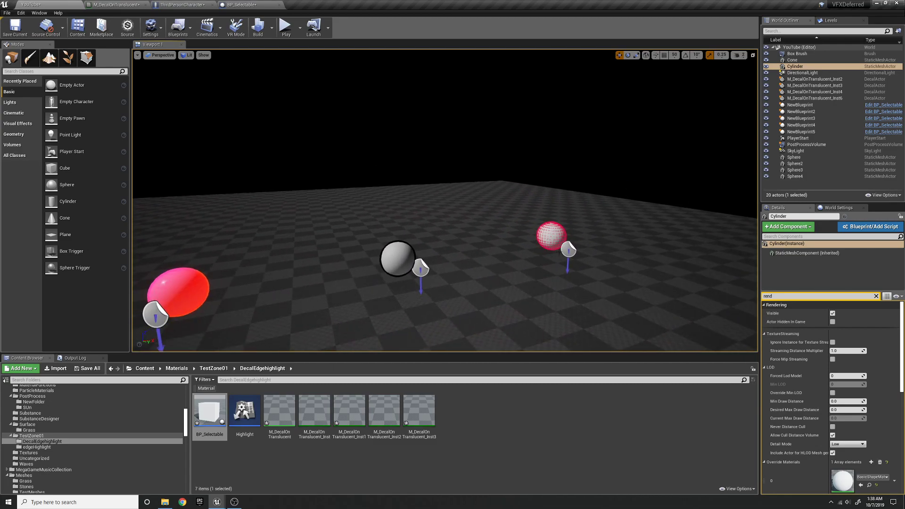
click(568, 249)
drag(586, 246, 458, 278)
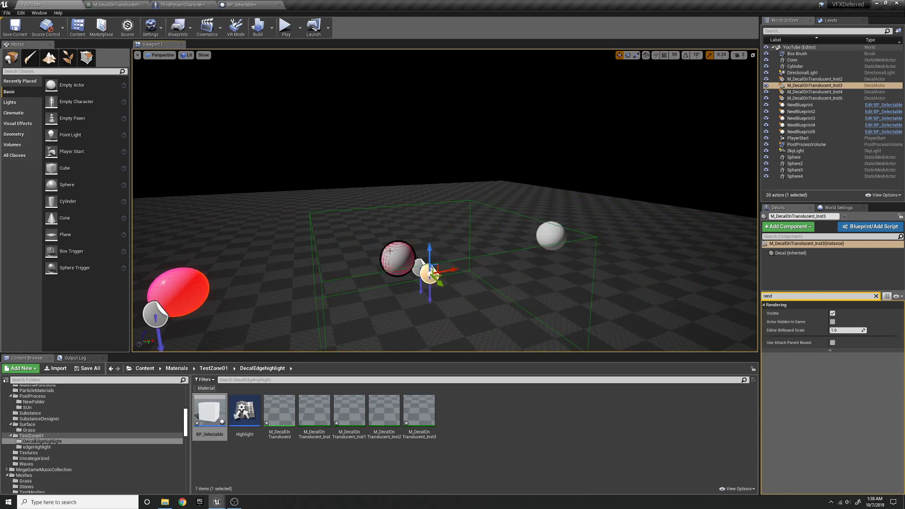
drag(447, 269, 587, 243)
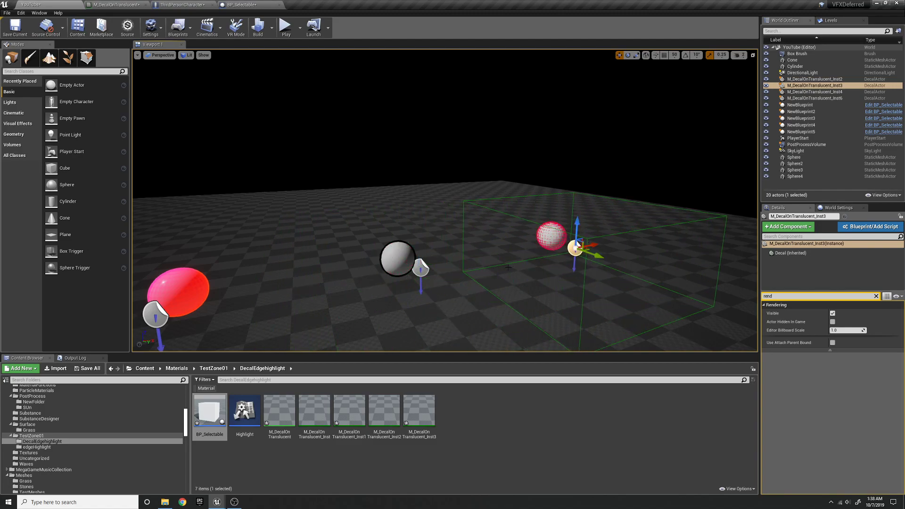
Play the level in the editor viewport and test the highlight on the nearest selectable cube with the character.
right_drag(586, 242, 494, 265)
key(s)
key(a)
key(s)
key(a)
key(w)
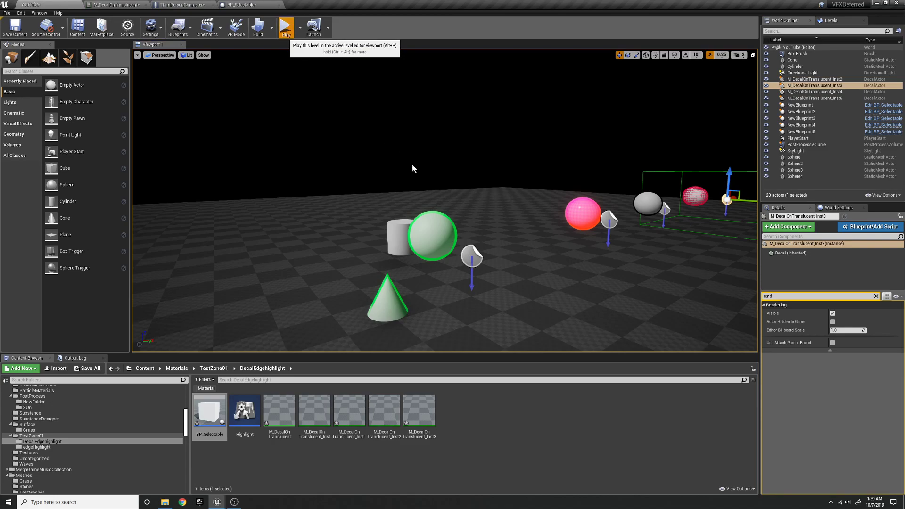
key(alt+p)
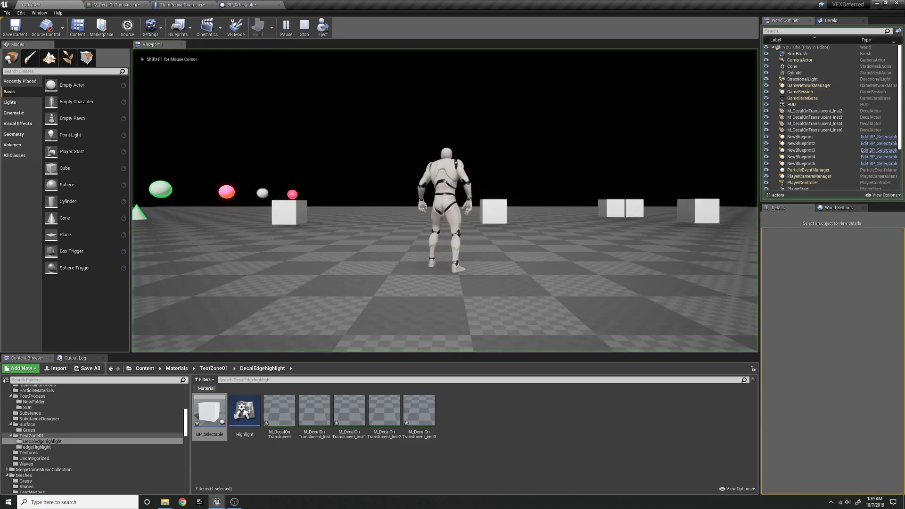
key(w)
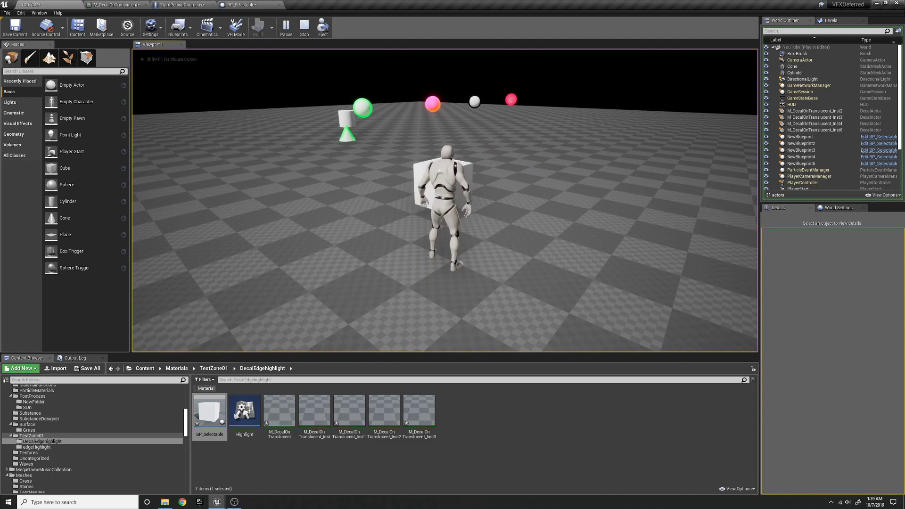
key(a)
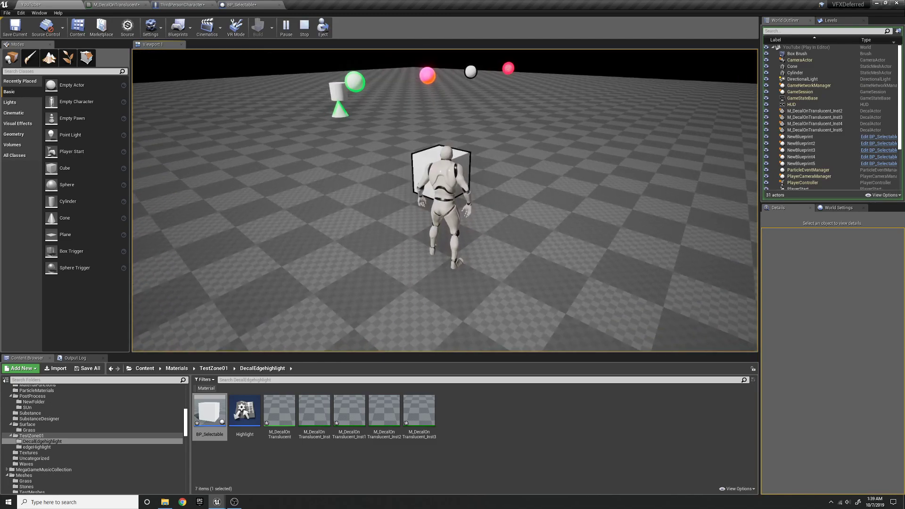
key(w)
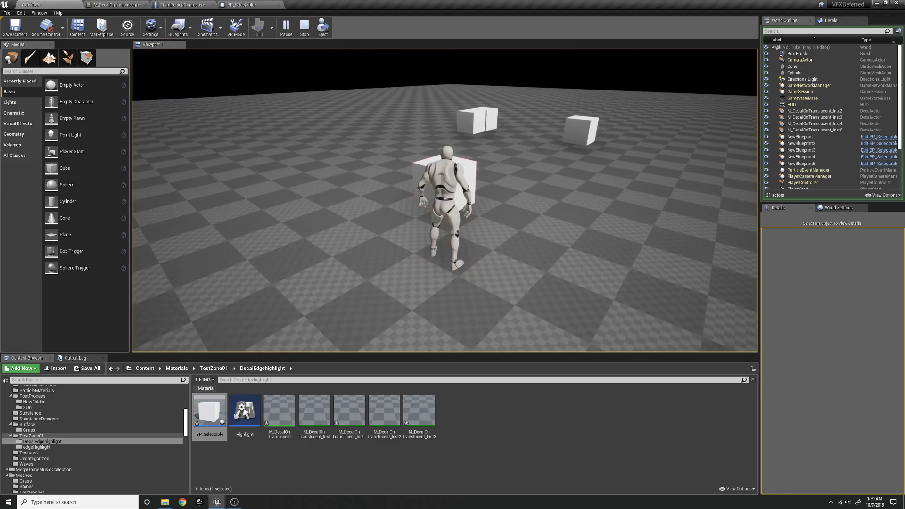
Walk the character to the two adjacent cubes to test their highlights, and stop the play session.
key(d)
key(w)
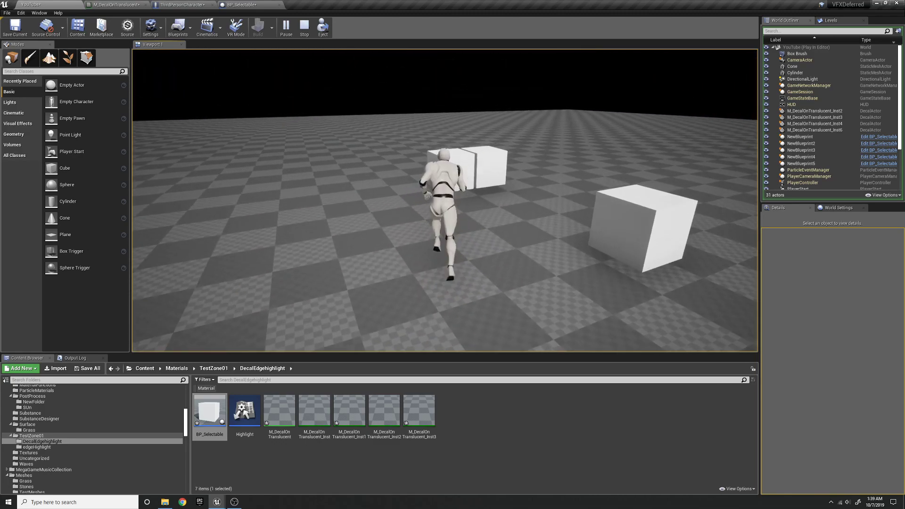
key(d)
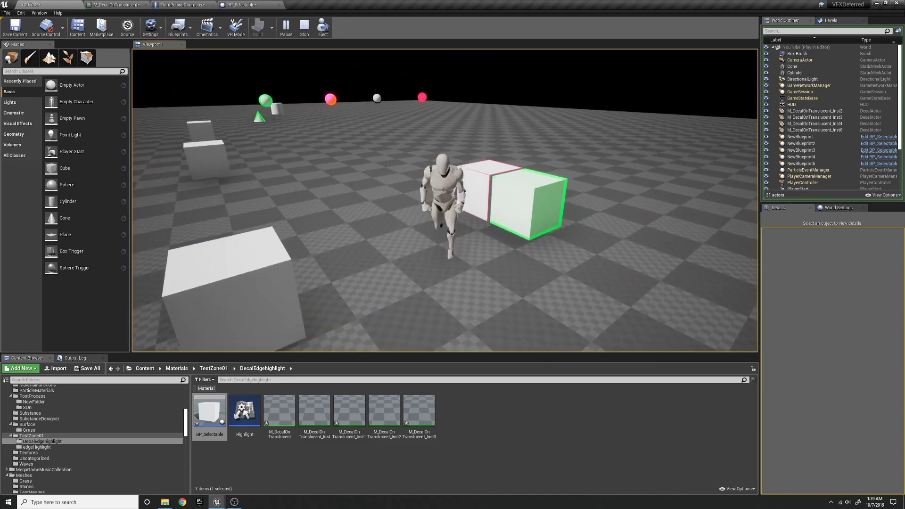
key(w)
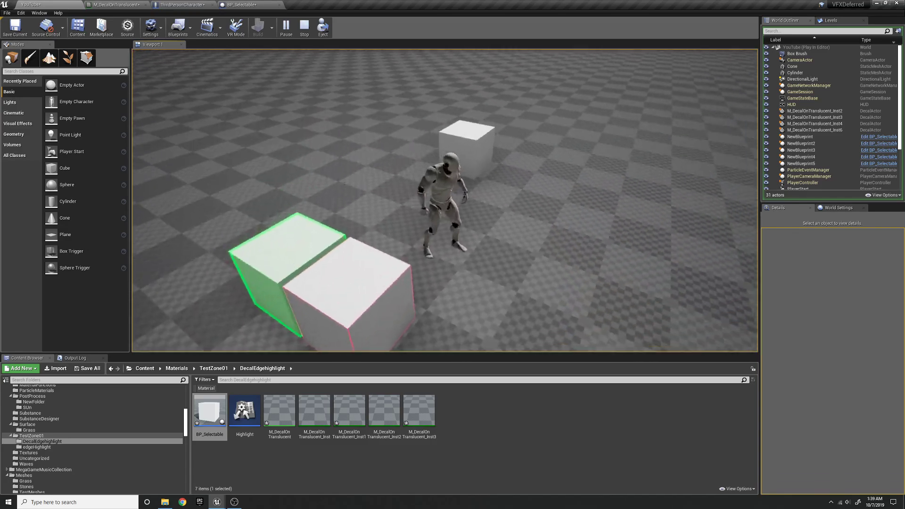
key(w)
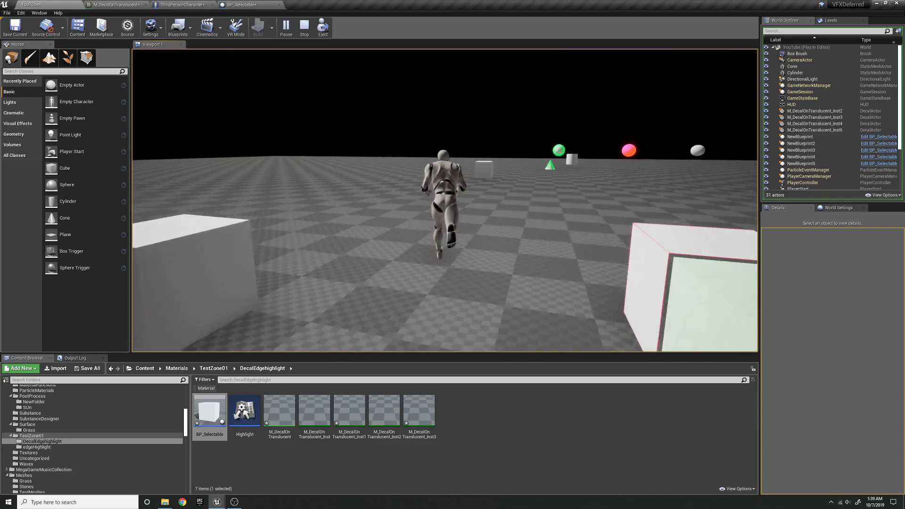
key(d)
key(s)
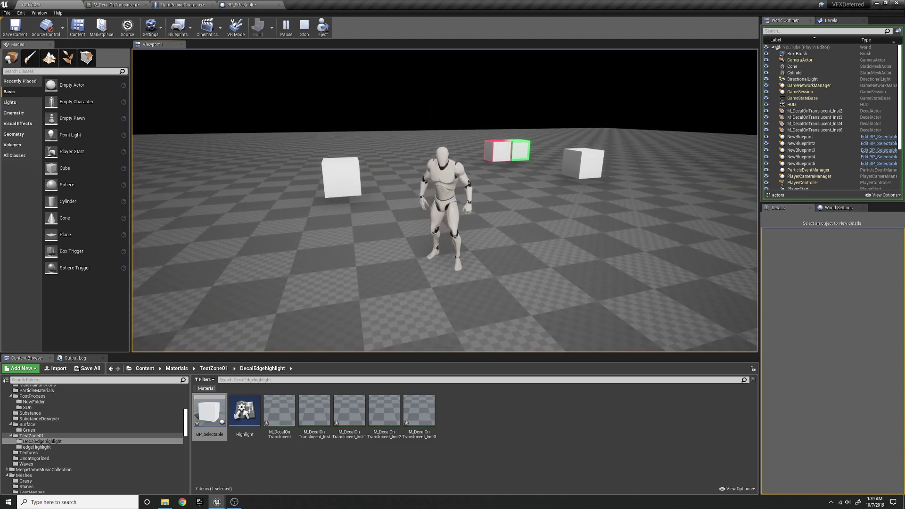
key(Escape)
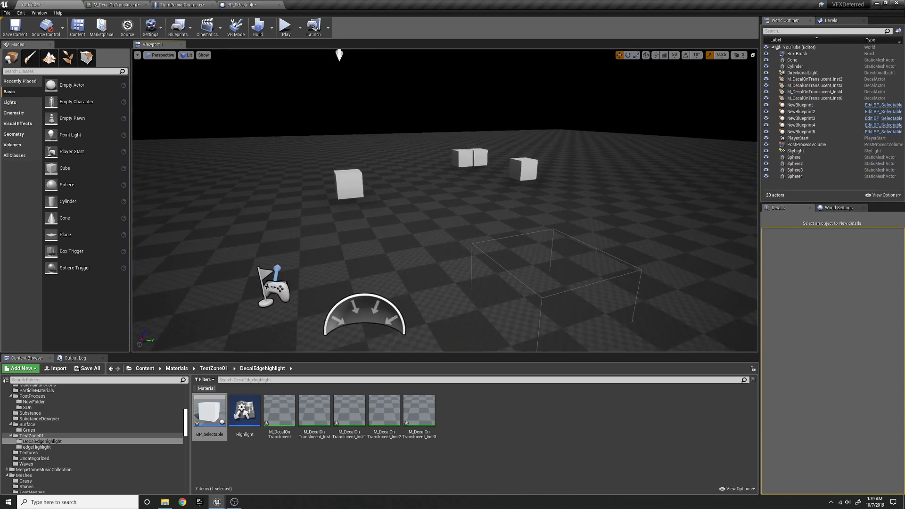
Open the project settings and search them for "sten".
key(s)
key(a)
key(d)
right_drag(524, 277, 496, 265)
key(w)
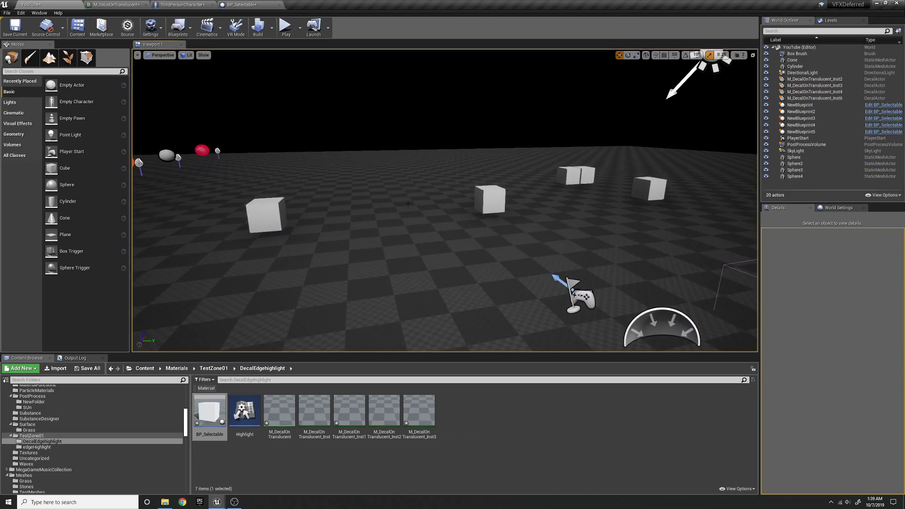
click(158, 31)
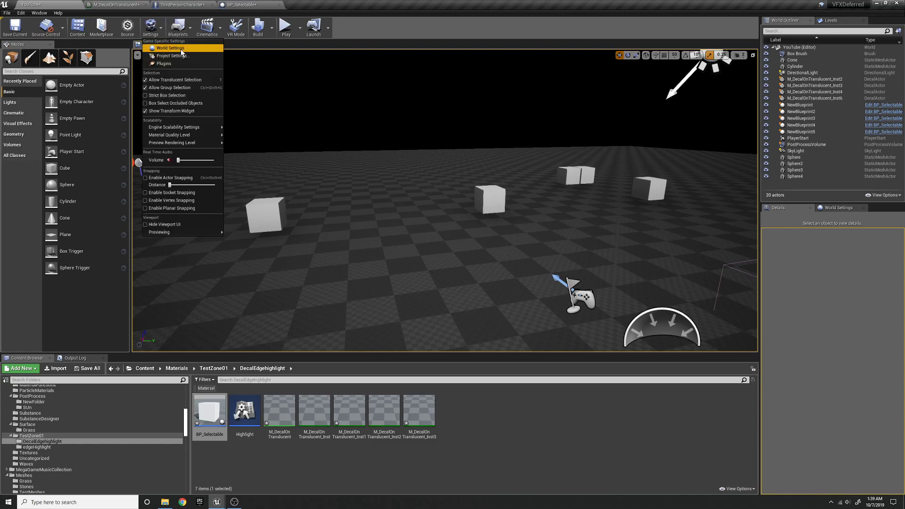
click(186, 57)
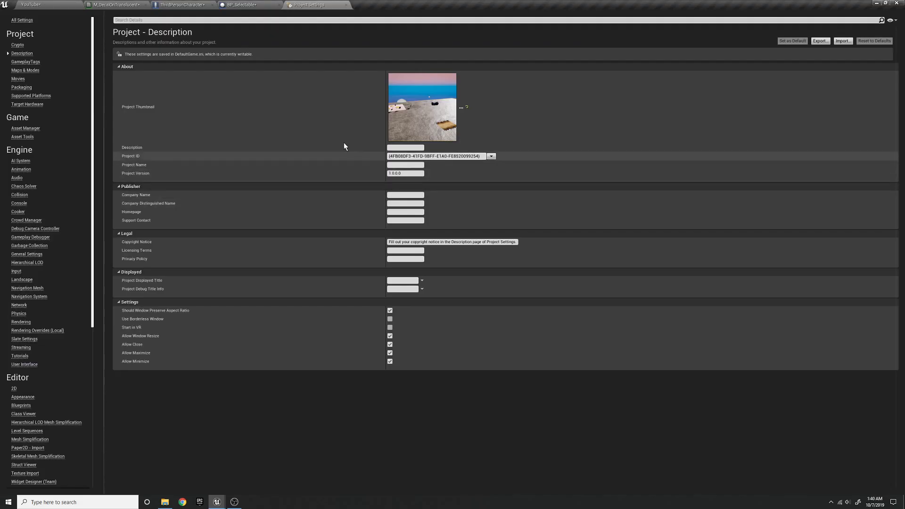
click(184, 19)
text(ste)
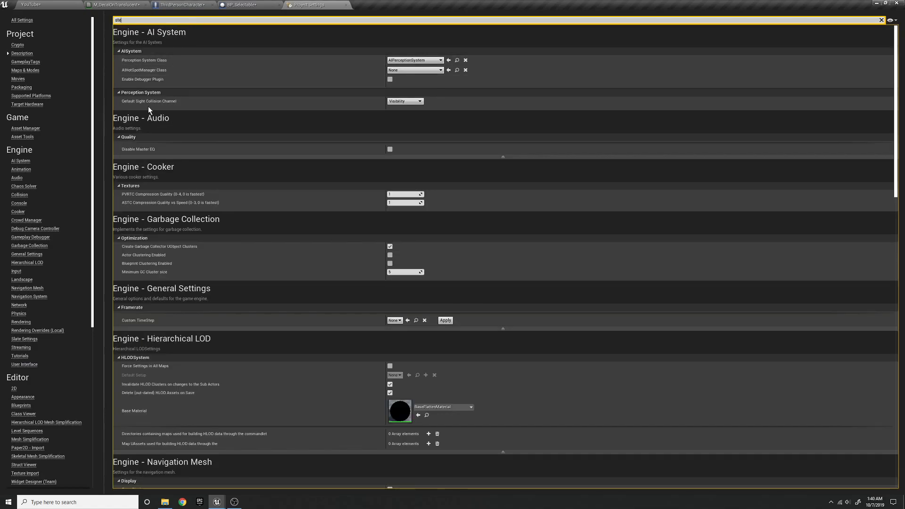
text(n)
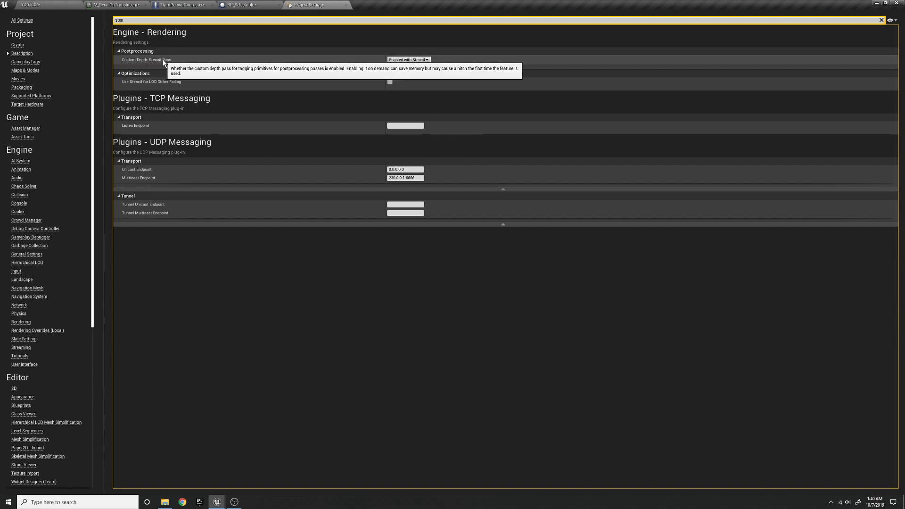
Set Custom Depth-Stencil Pass to Enabled with Stencil, and close the project settings to return to the level.
click(423, 60)
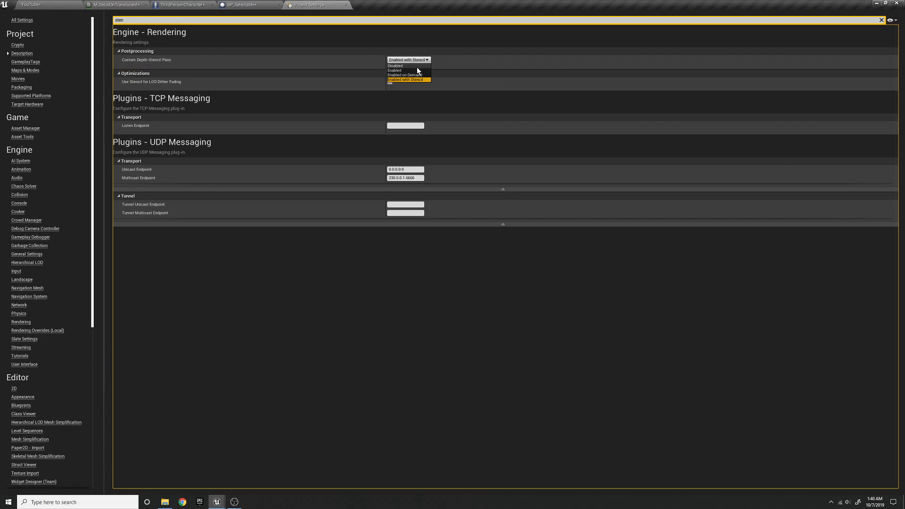
click(414, 71)
click(407, 60)
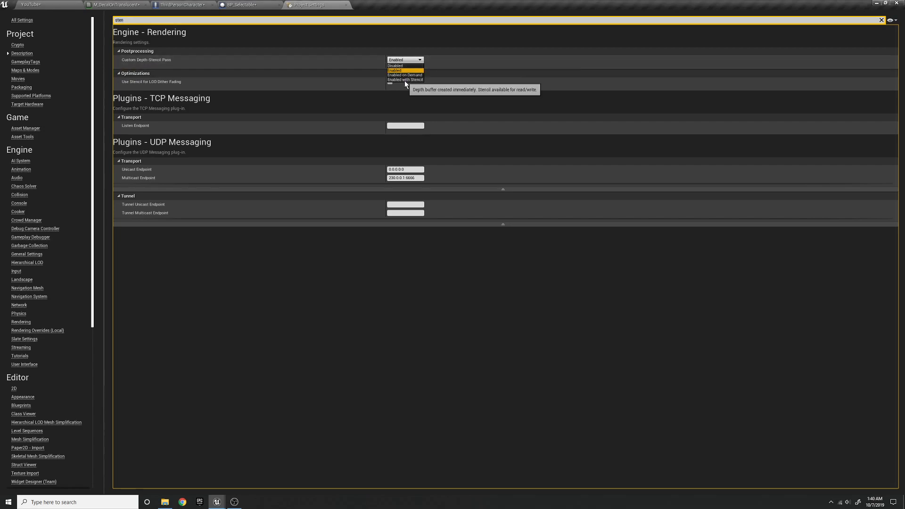
click(404, 80)
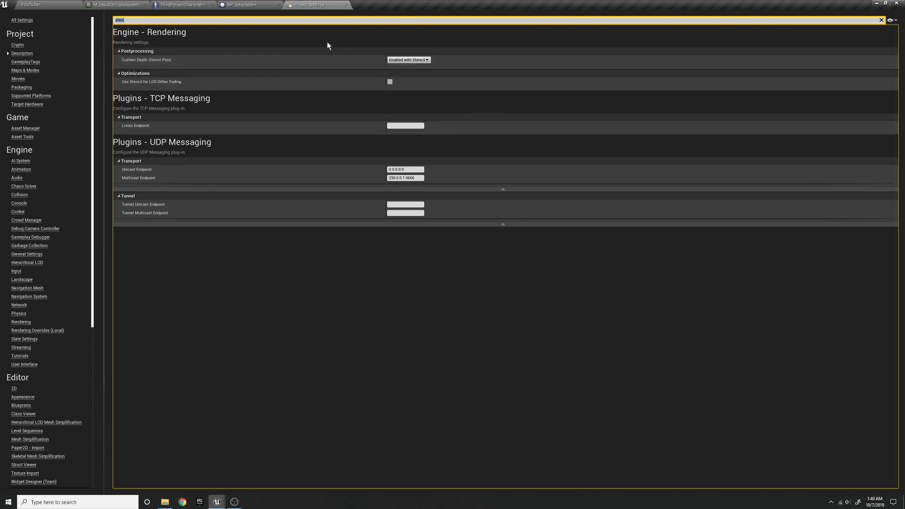
click(346, 5)
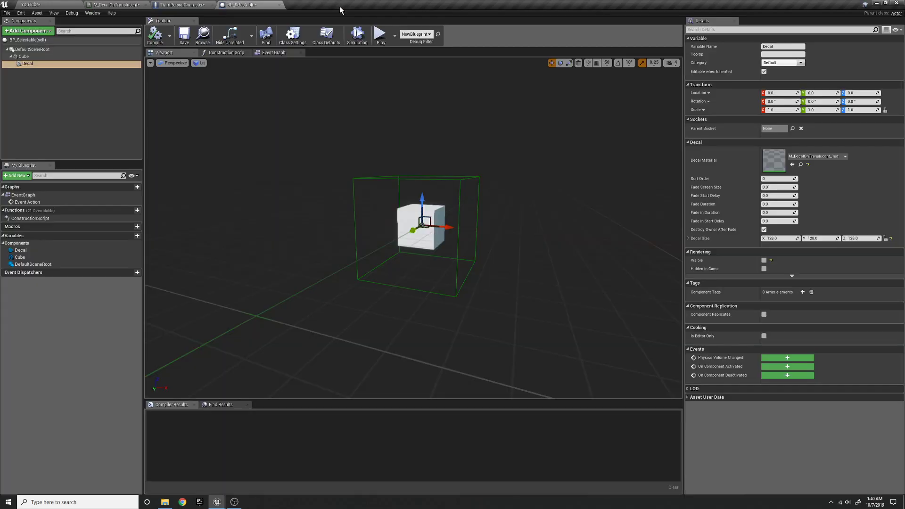
click(47, 4)
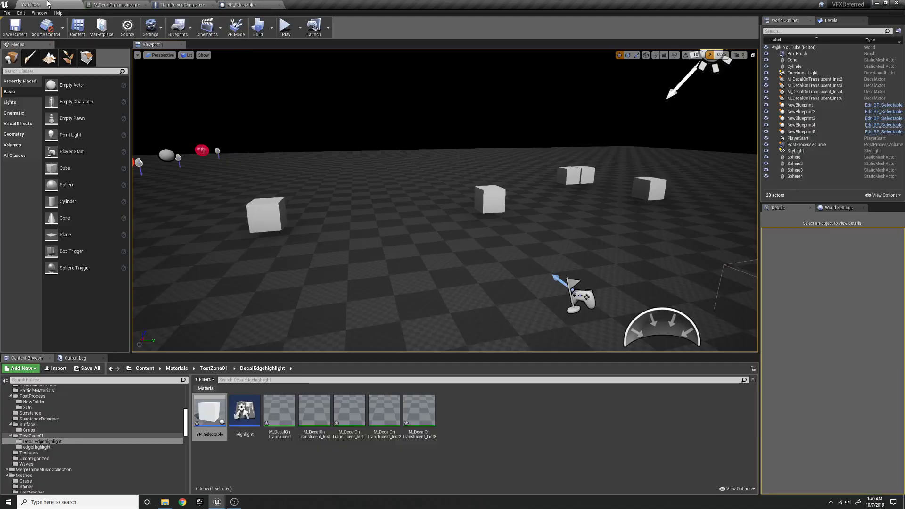
right_drag(405, 189, 349, 179)
key(w)
key(e)
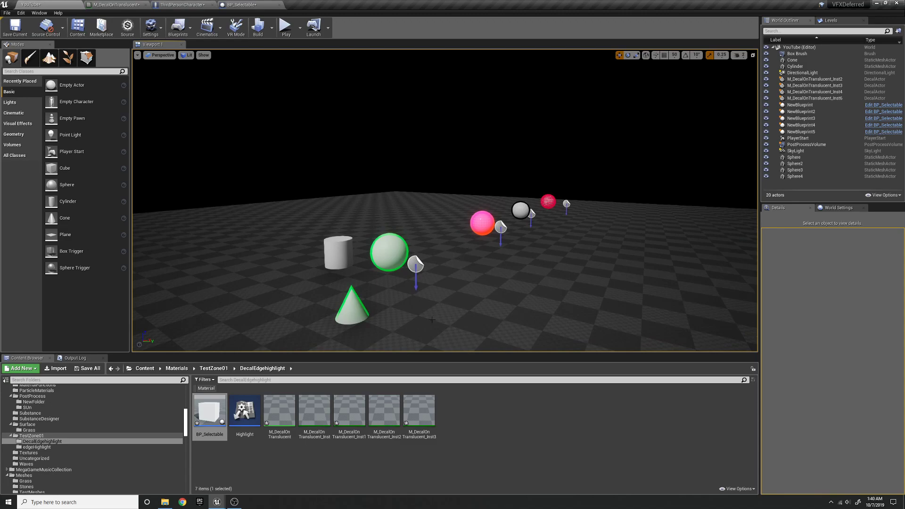
scroll(423, 270, down, 5)
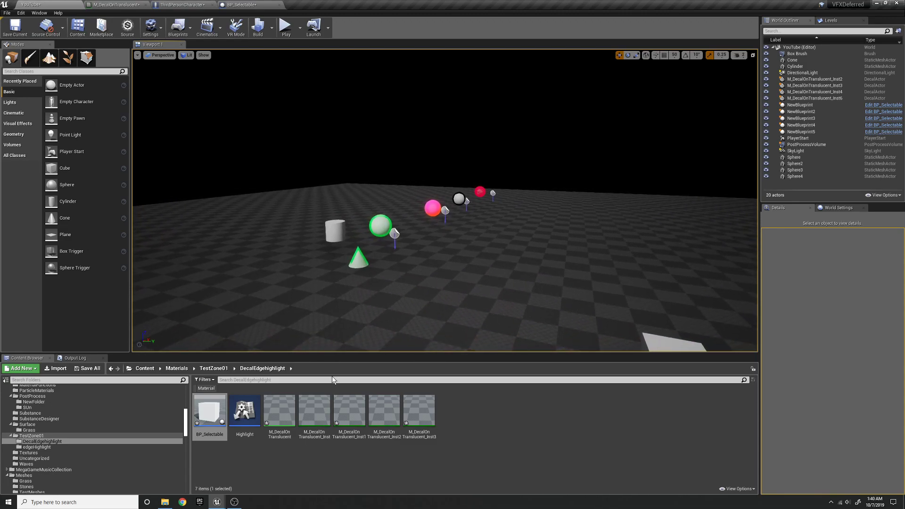
right_drag(447, 275, 510, 294)
key(d)
key(s)
key(d)
key(s)
Examine the ThirdPersonCharacter event graph's line trace from the Right Mouse Button event to the Action call on the hit actor.
click(197, 5)
right_drag(282, 201, 521, 204)
right_drag(399, 226, 349, 234)
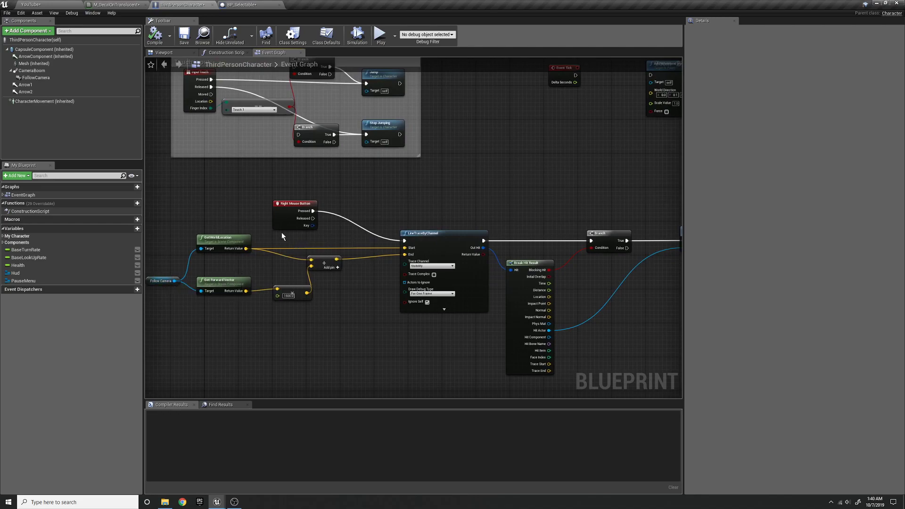
right_drag(420, 301, 334, 292)
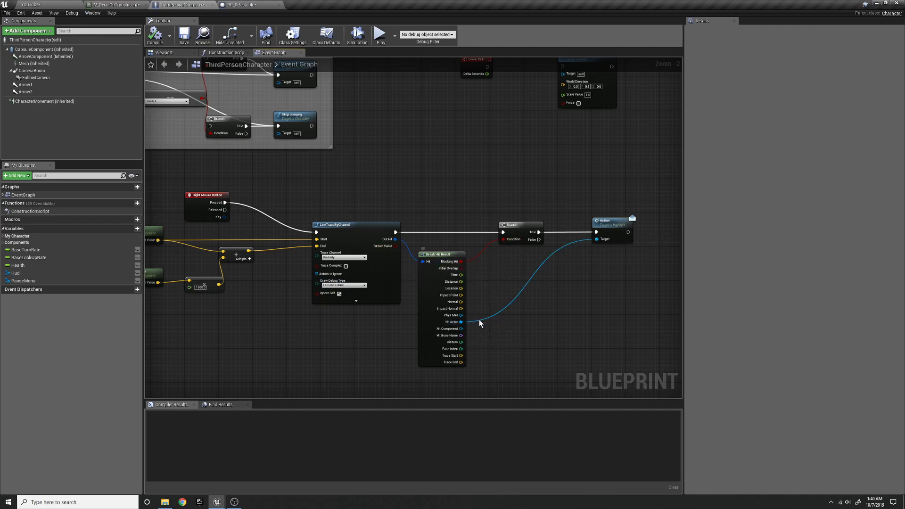
right_drag(656, 253, 592, 259)
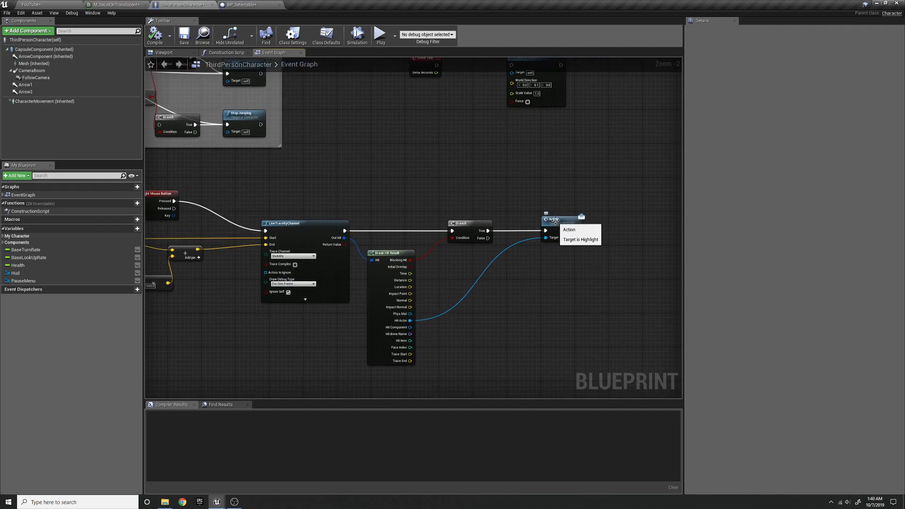
drag(560, 221, 566, 223)
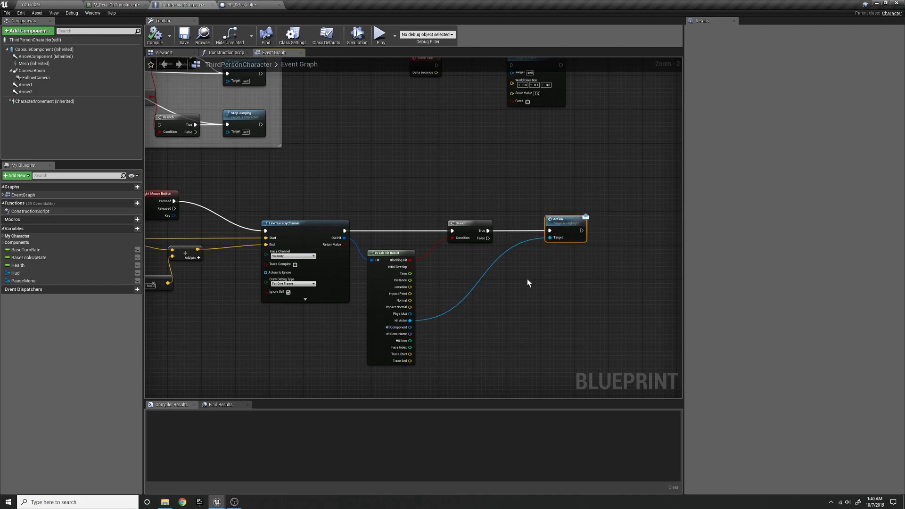
Close the ThirdPersonCharacter blueprint and open the Event Graph of BP_Selectable.
click(212, 4)
click(50, 4)
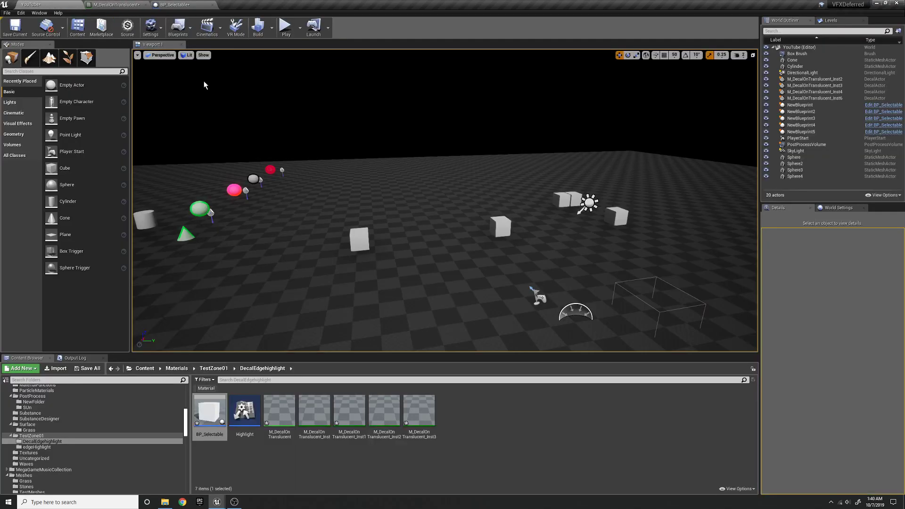
click(161, 5)
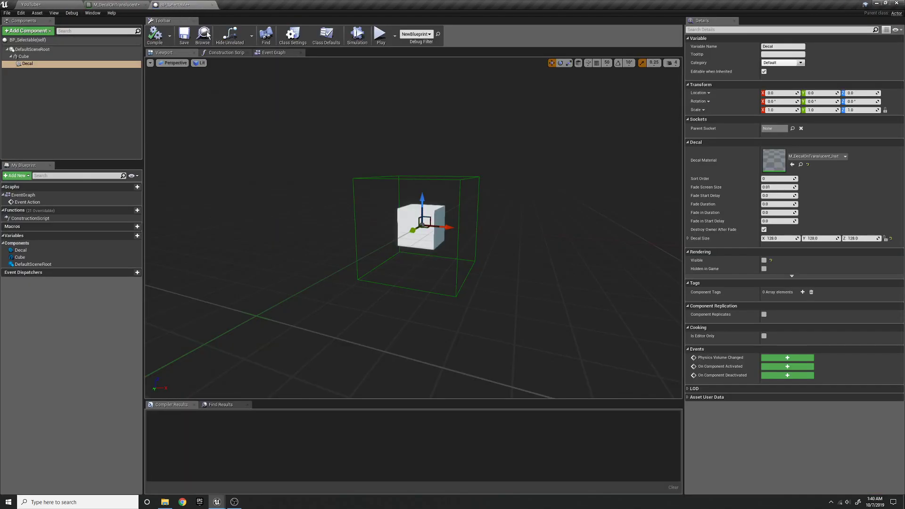
click(72, 5)
click(495, 225)
click(157, 5)
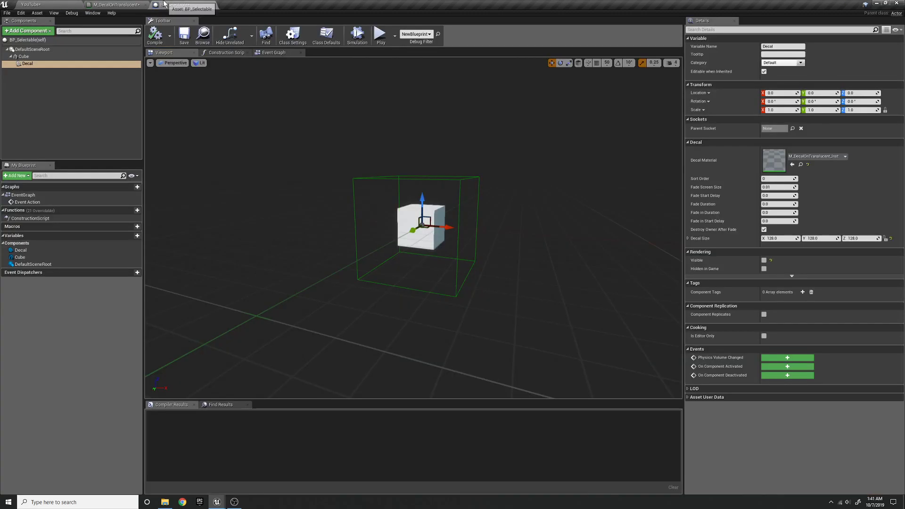
click(273, 53)
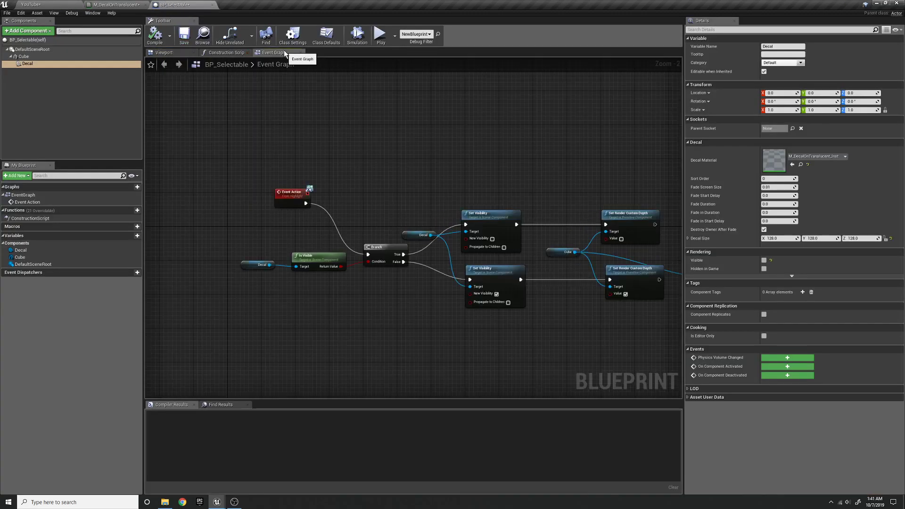
Examine the Event Action logic that toggles the decal's visibility and the cube's Render Custom Depth.
mouse_move(278, 201)
mouse_down()
mouse_move(282, 160)
mouse_move(269, 213)
mouse_up()
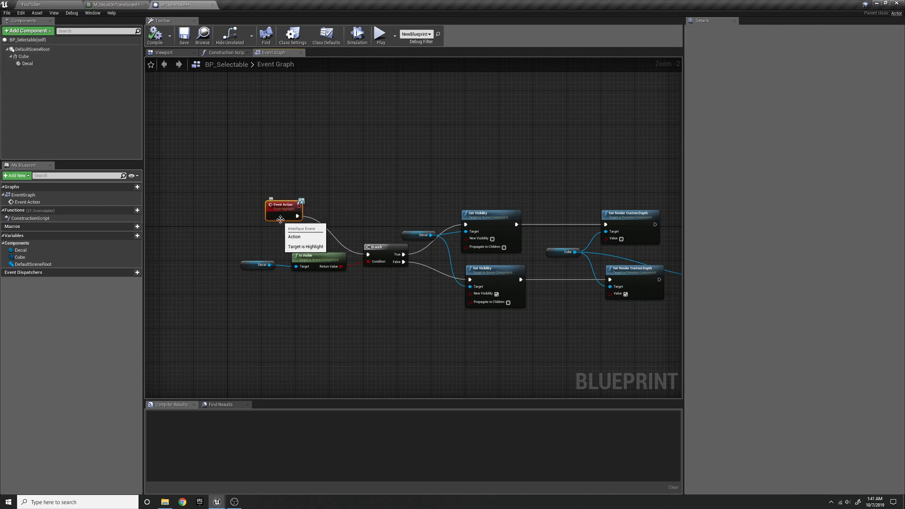
drag(296, 216, 300, 221)
drag(363, 248, 373, 255)
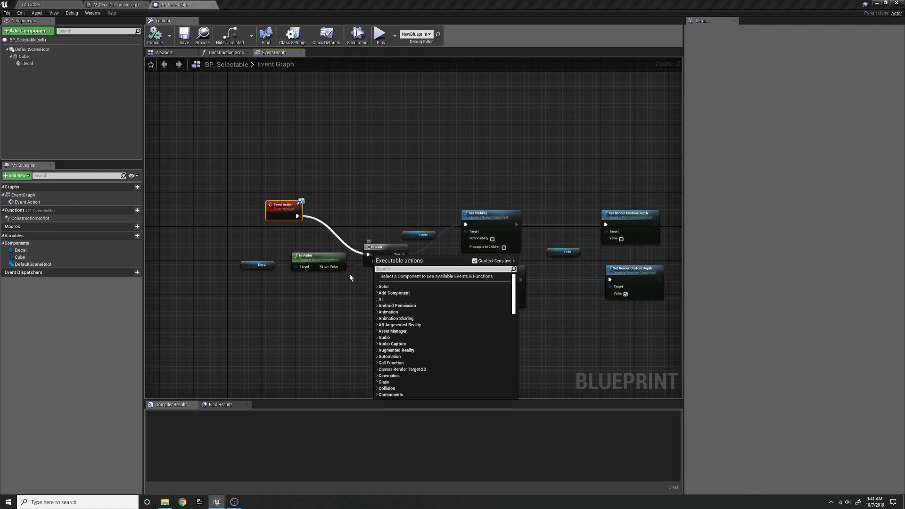
right_drag(348, 289, 262, 284)
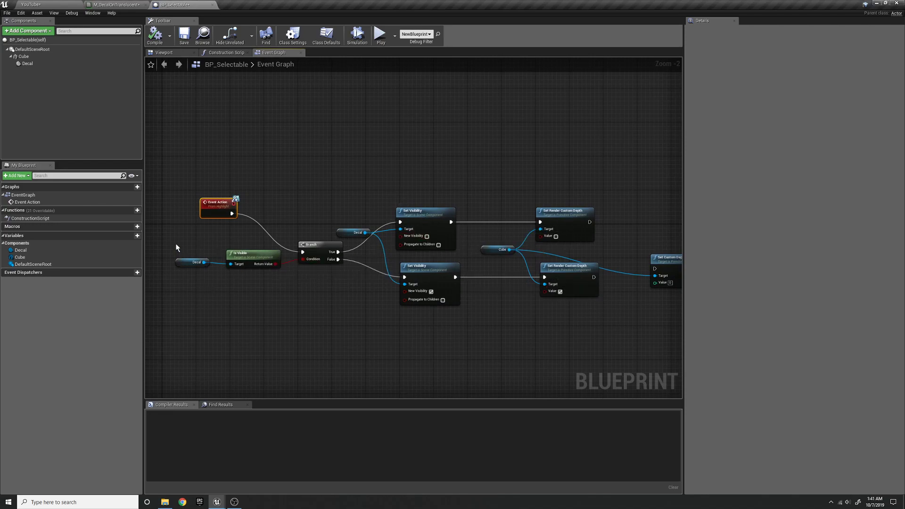
drag(176, 247, 253, 303)
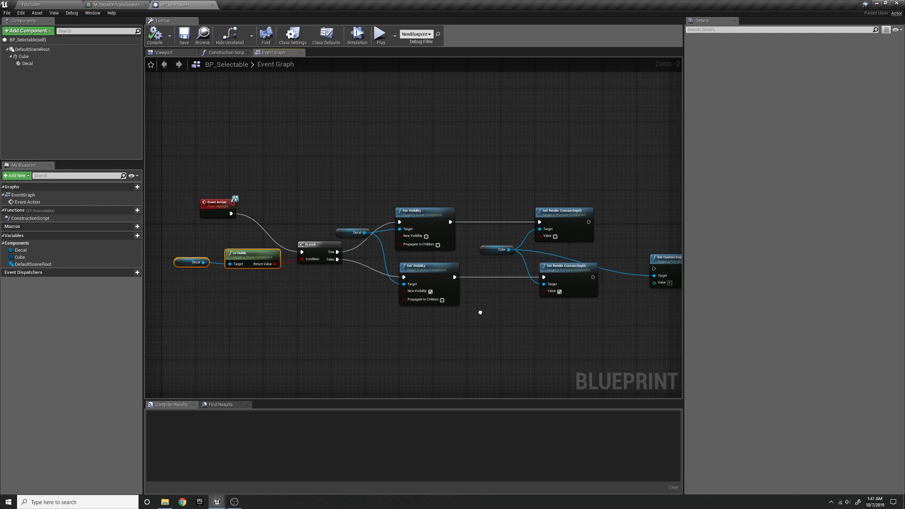
right_drag(476, 311, 414, 318)
drag(429, 211, 506, 322)
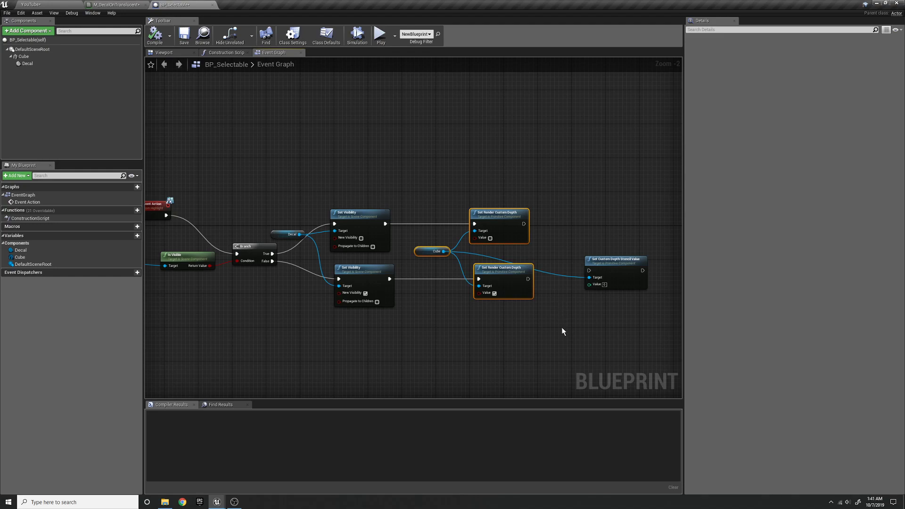
right_drag(516, 326, 458, 334)
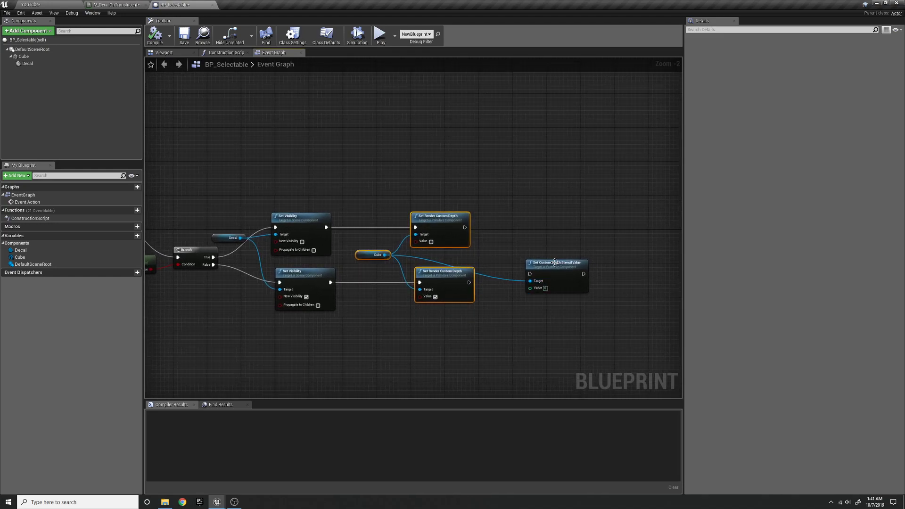
Set the Set Custom Depth Stencil Value node's value to 1 and move the node up, farther from the Set Render Custom Depth nodes.
drag(554, 262, 567, 241)
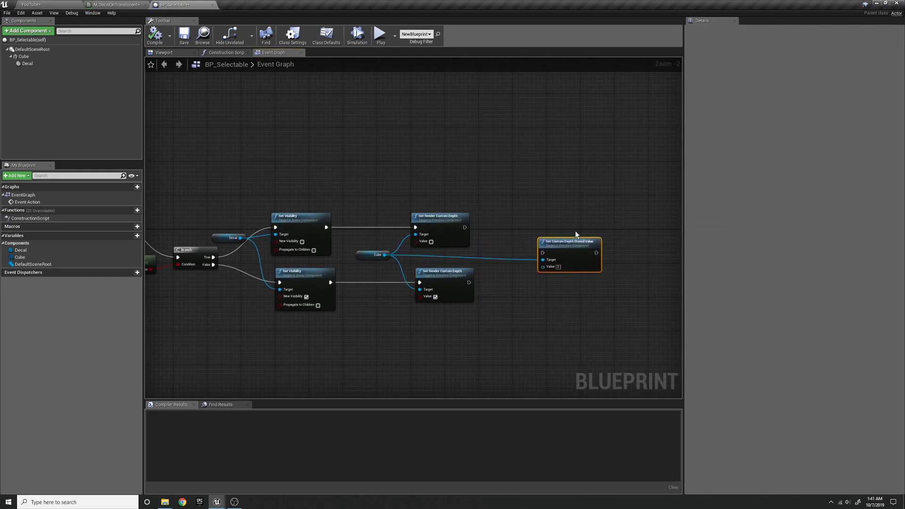
click(558, 267)
text(1)
key(Return)
drag(581, 270, 593, 253)
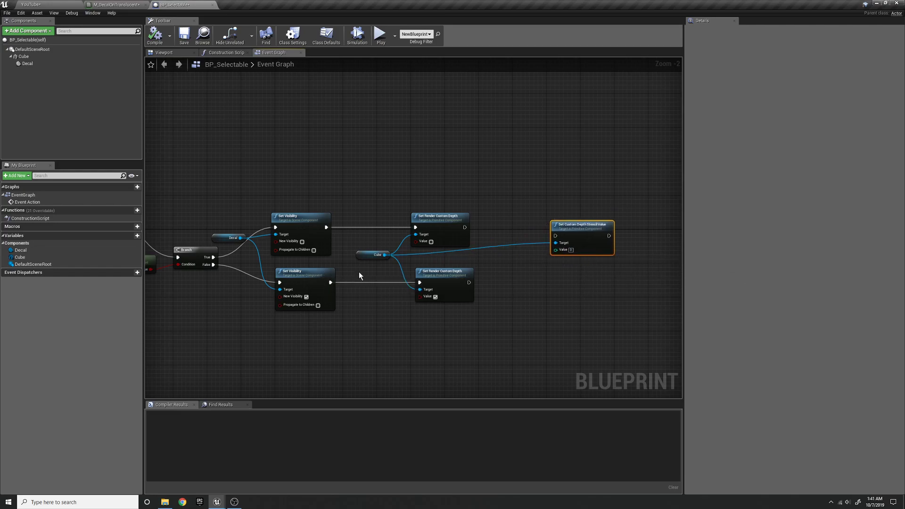
right_drag(324, 195, 434, 200)
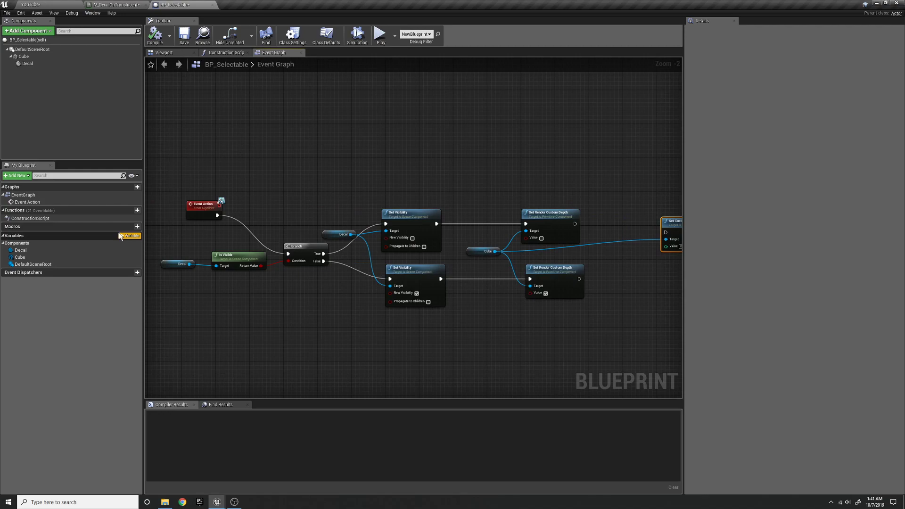
Show the Decal component in the blueprint's viewport and switch its Visible option on and back off.
click(71, 66)
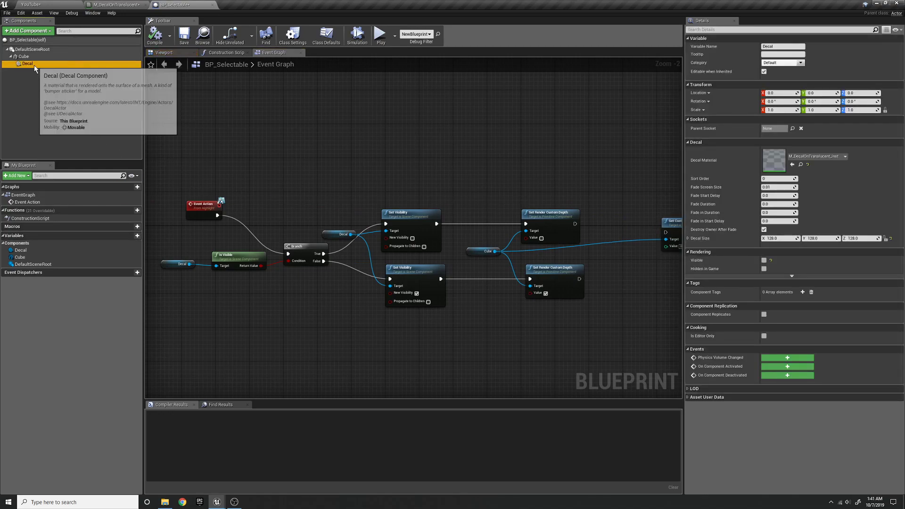
right_drag(323, 190, 371, 189)
click(131, 64)
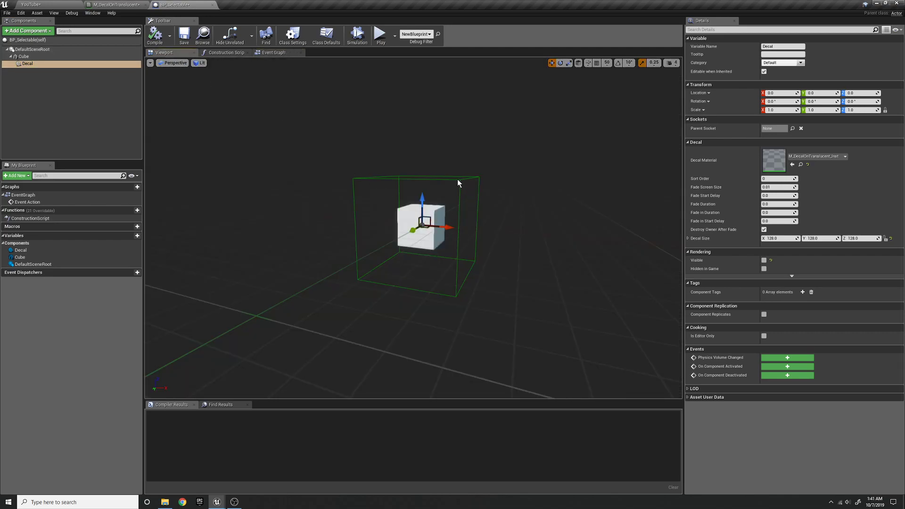
click(764, 260)
click(763, 260)
Select the Cube component and expand its advanced Rendering settings down to the custom depth options.
click(71, 58)
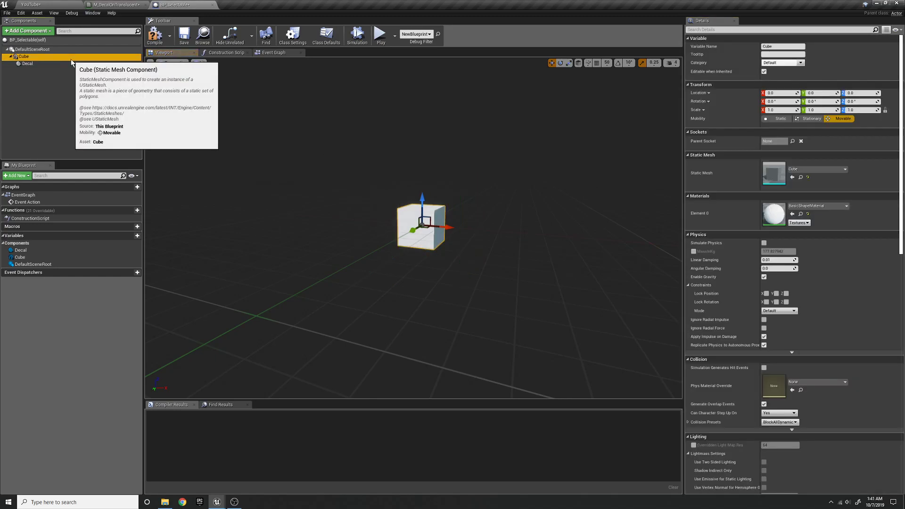
scroll(792, 282, down, 5)
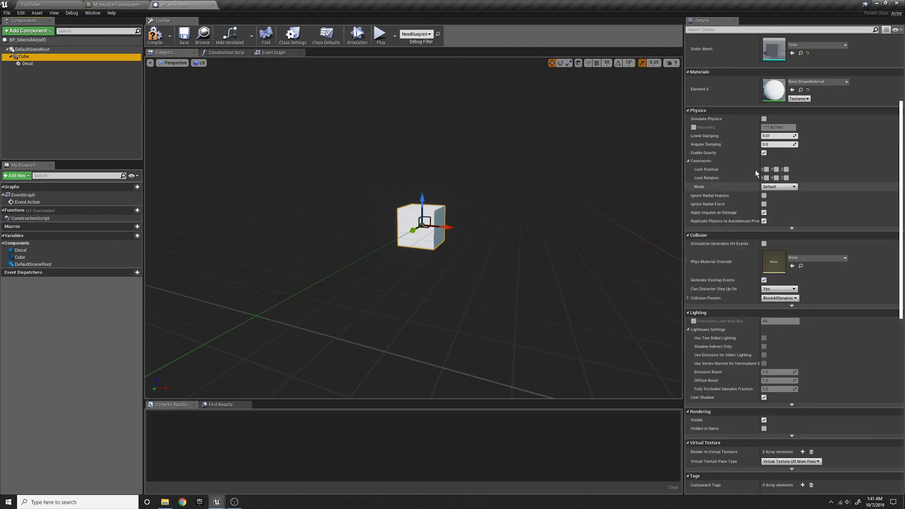
scroll(780, 253, up, 4)
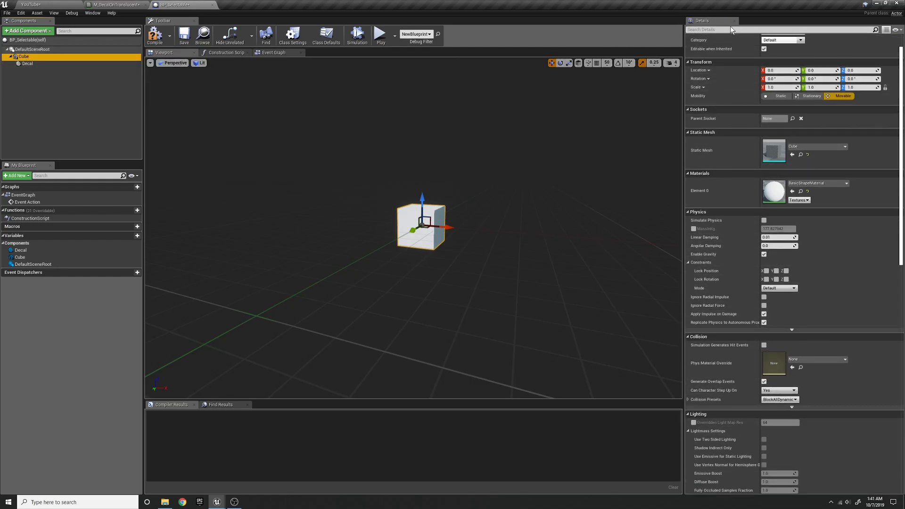
scroll(823, 350, down, 5)
scroll(818, 377, down, 4)
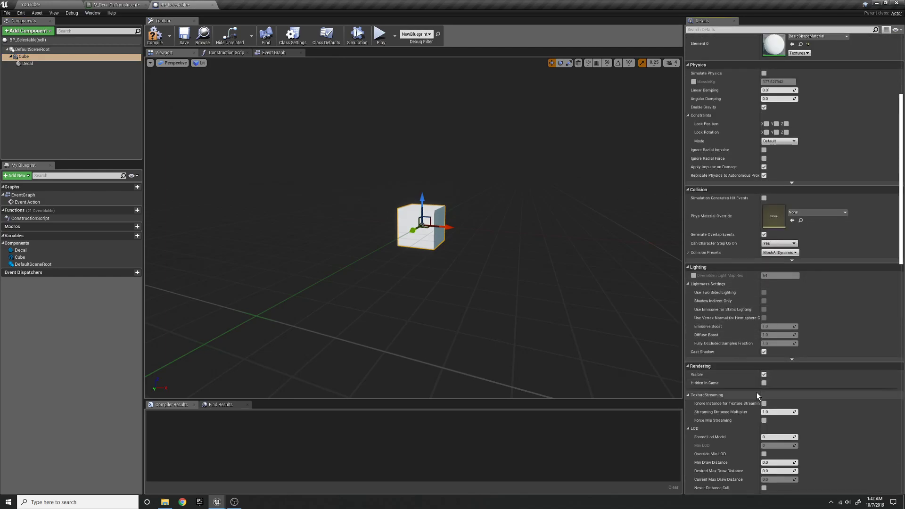
click(757, 391)
scroll(756, 405, down, 9)
scroll(763, 390, down, 10)
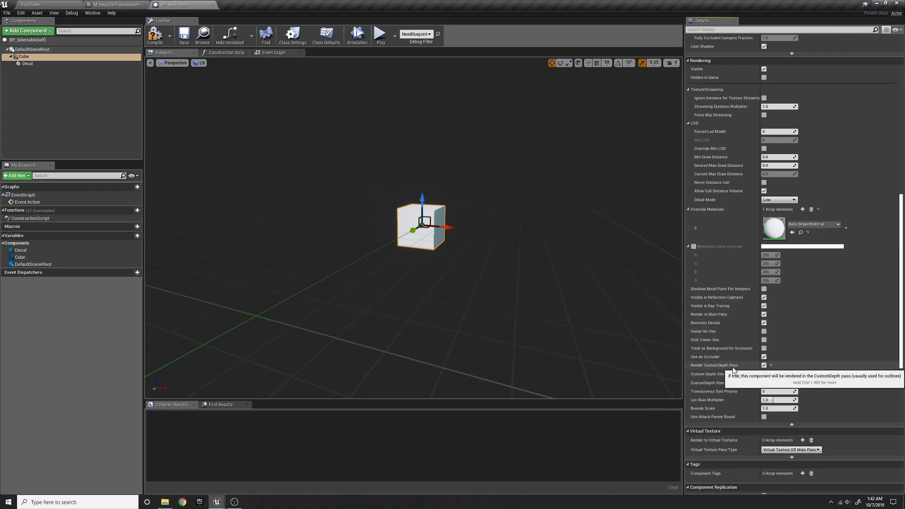
Switch the cube's Render CustomDepth Pass off and back on, and set its CustomDepth Stencil Value to 3.
click(764, 365)
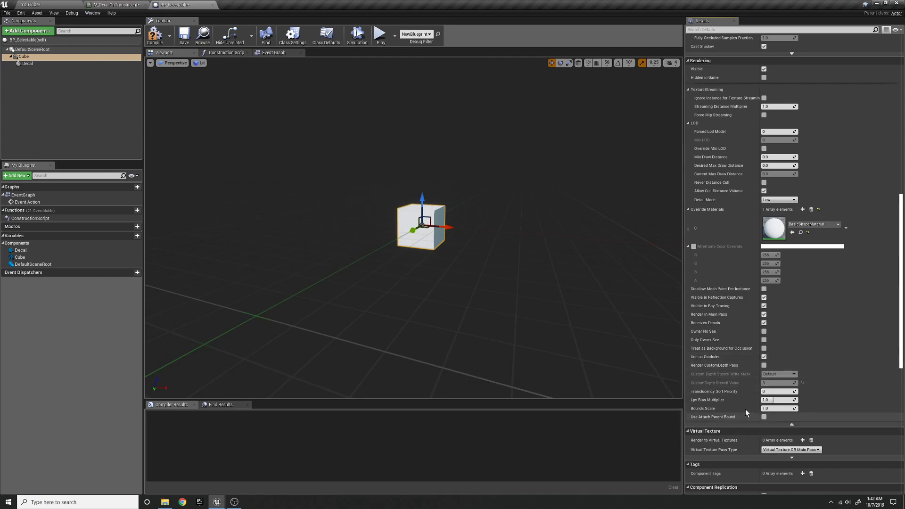
click(764, 365)
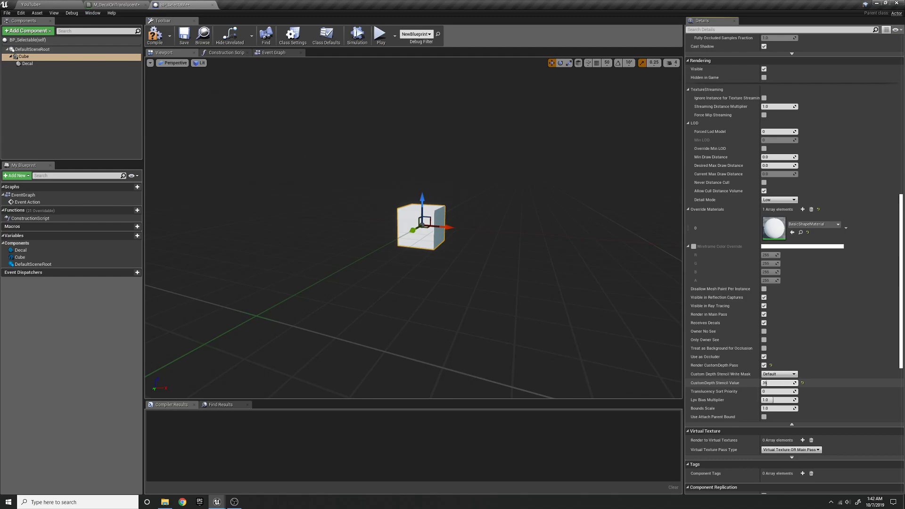
text(3)
key(Return)
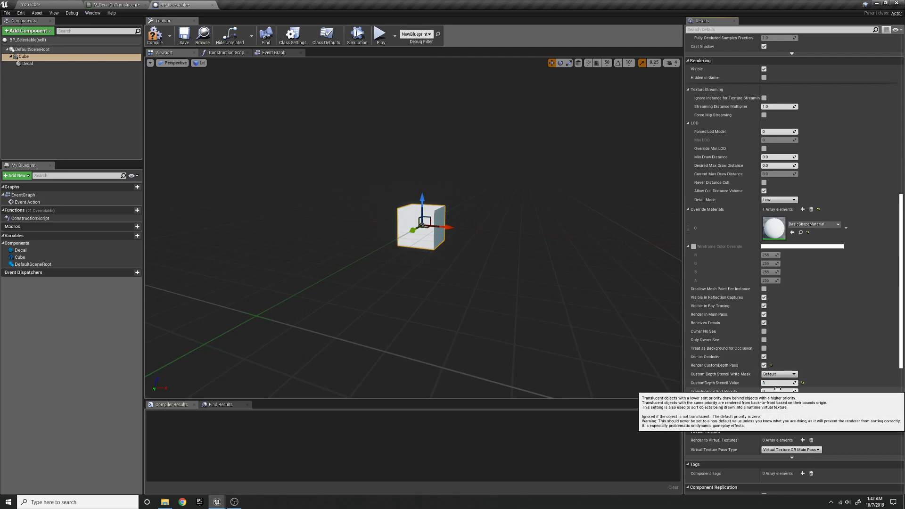
Filter the Cube component's details by "rend" and disable Render CustomDepth Pass.
click(32, 64)
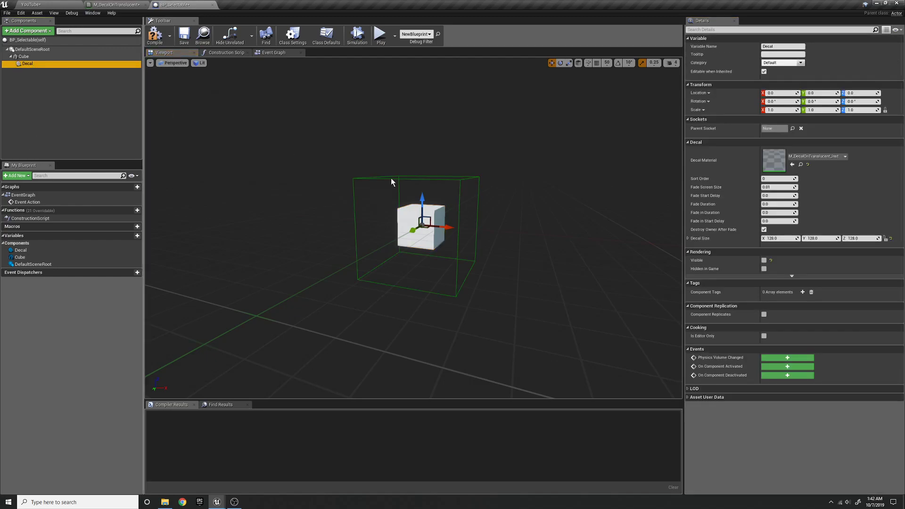
click(46, 57)
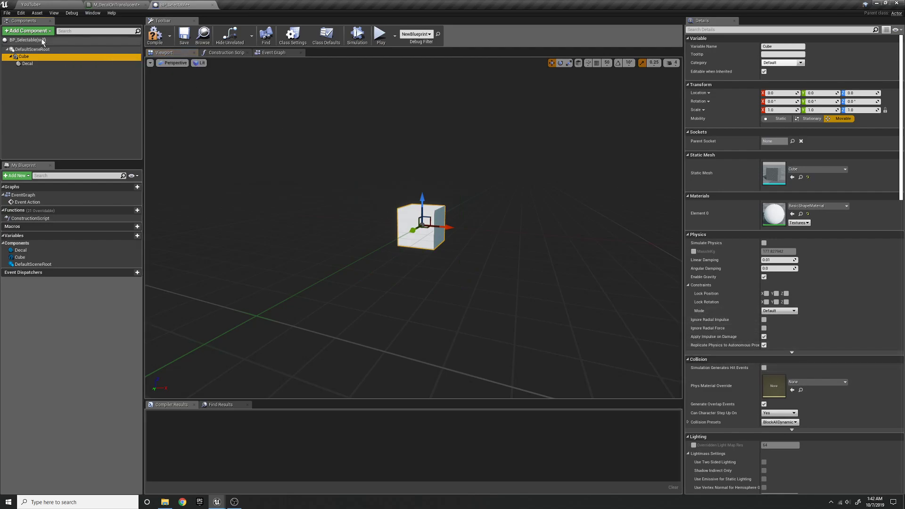
click(41, 64)
click(37, 57)
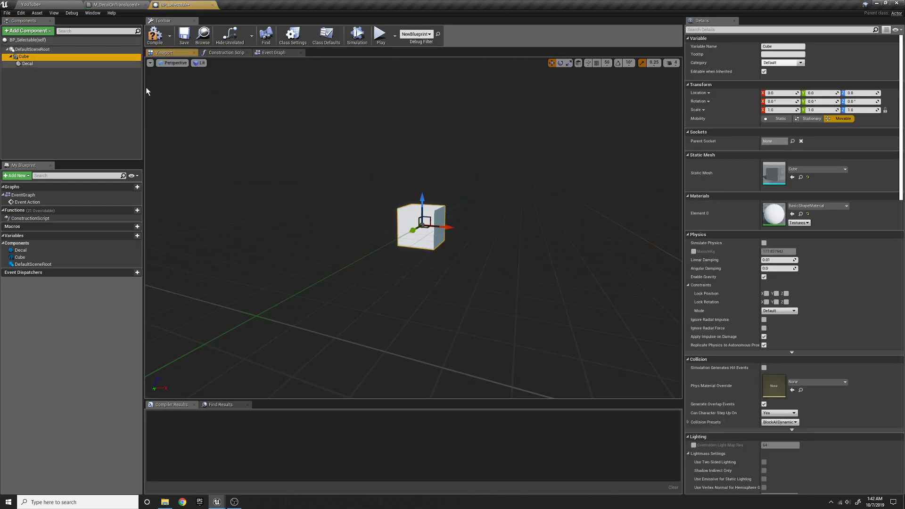
click(705, 30)
text(re)
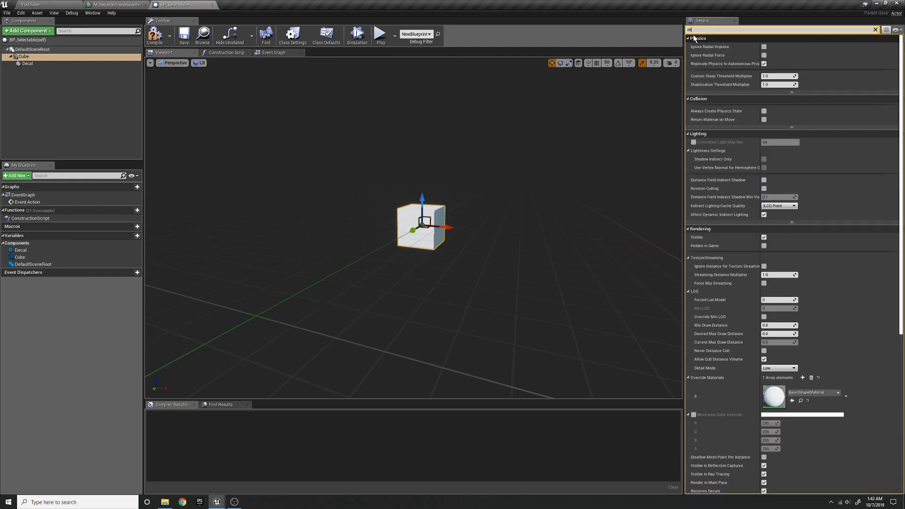
text(nd)
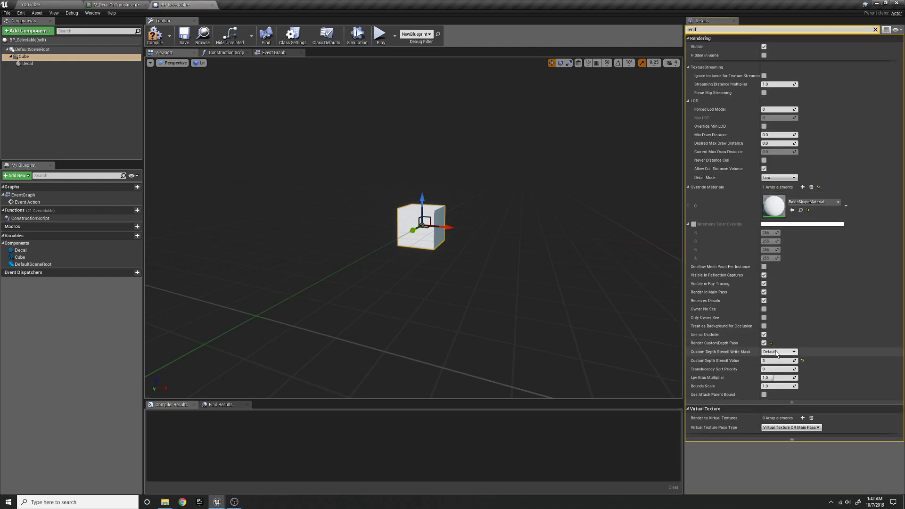
click(763, 343)
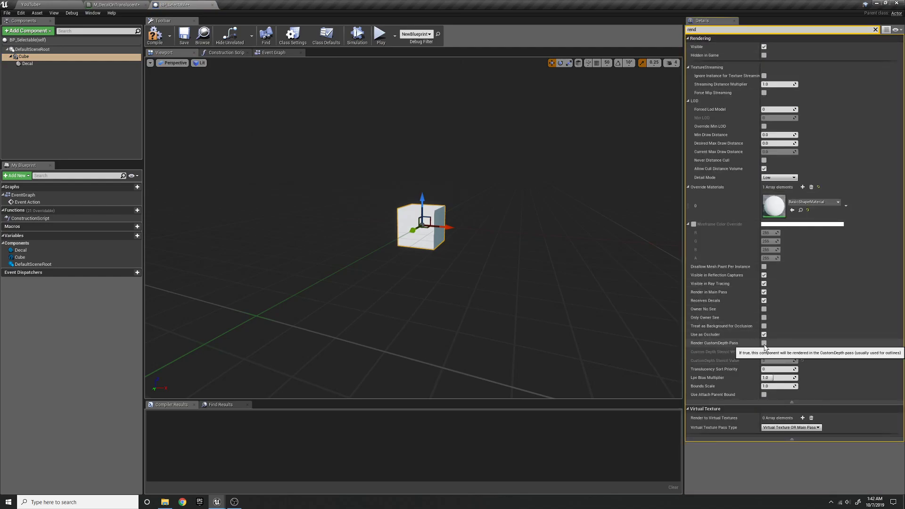
Select the Decal component and clear the details filter to show all of its settings.
right_drag(526, 246, 526, 246)
click(28, 63)
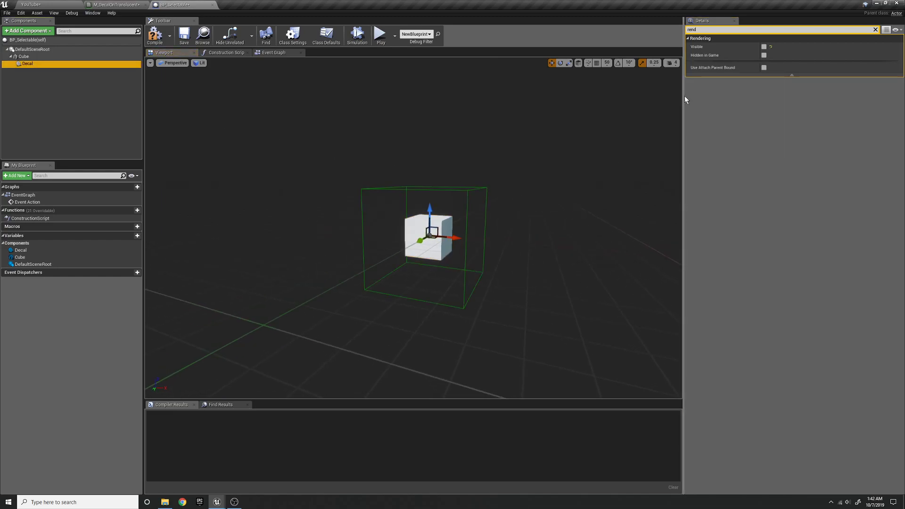
click(876, 30)
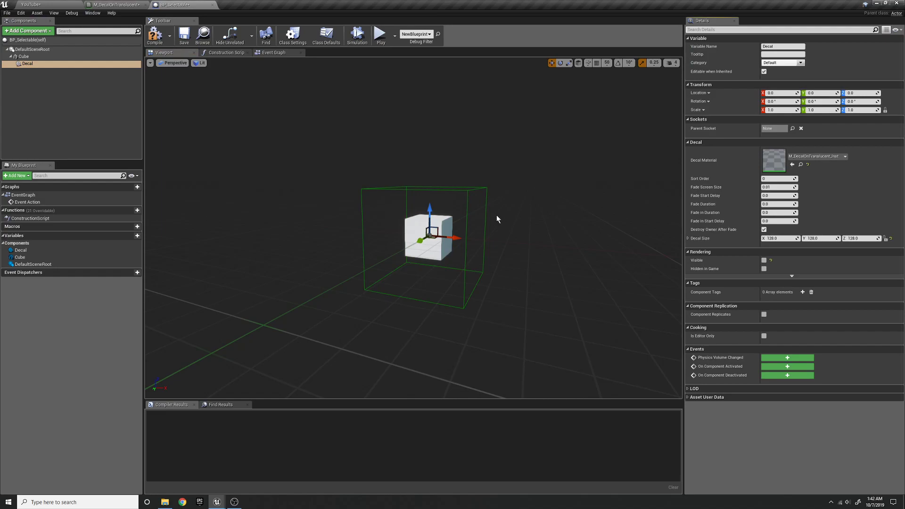
Inspect the material choices for the Decal component's M_DecalOnTranslucent_Inst slot, keep the assignment, and close the BP_Selectable blueprint.
click(88, 57)
click(87, 64)
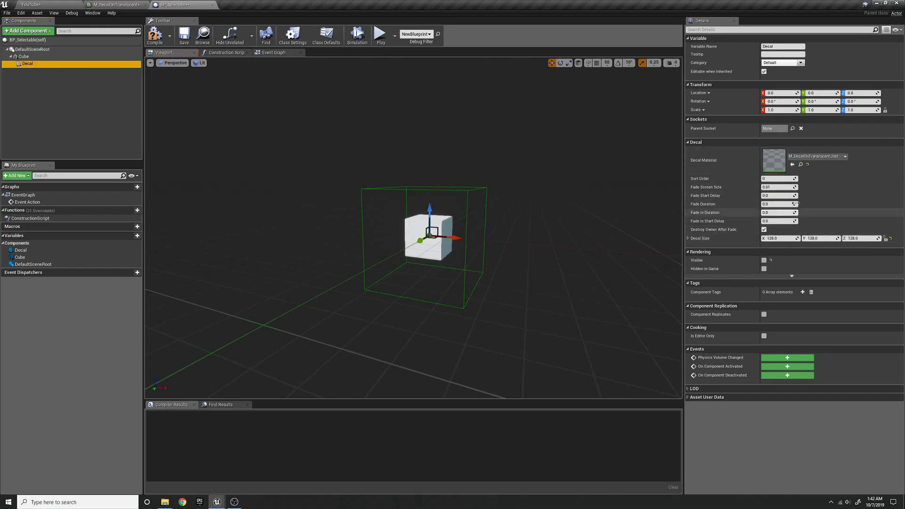
click(803, 157)
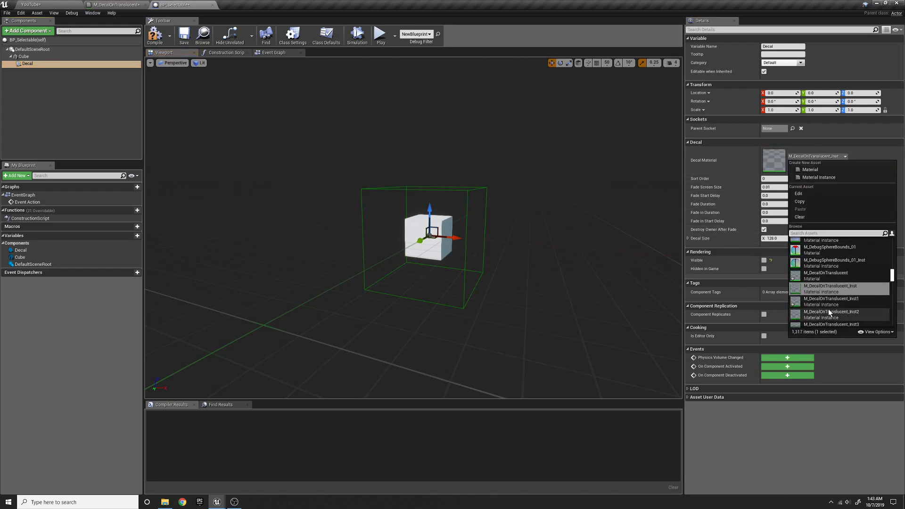
click(822, 156)
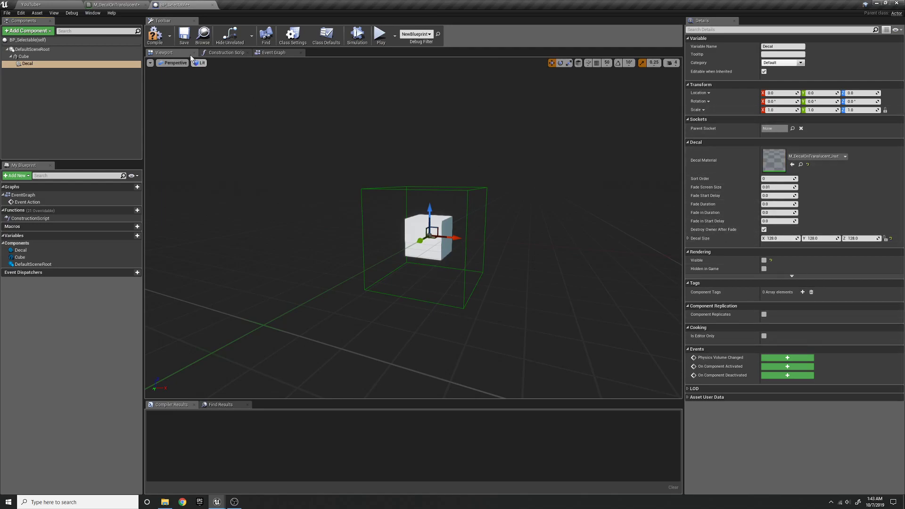
click(836, 159)
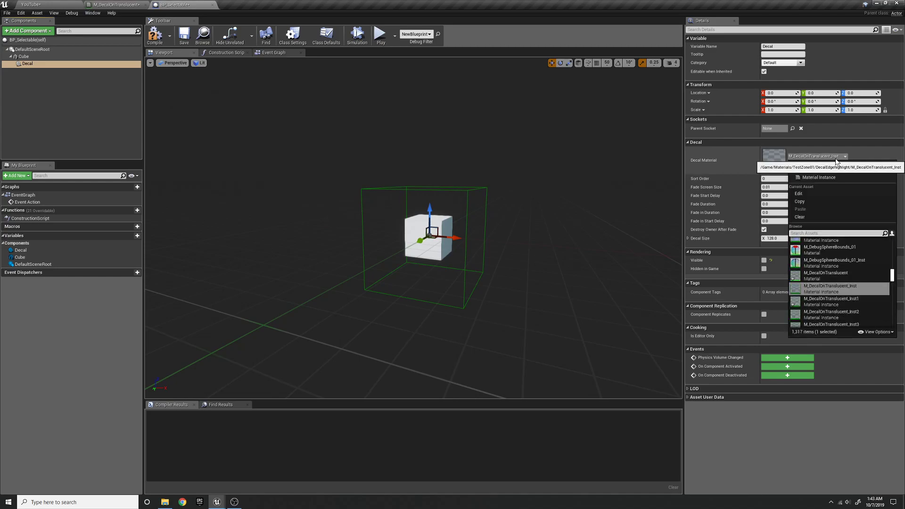
click(816, 153)
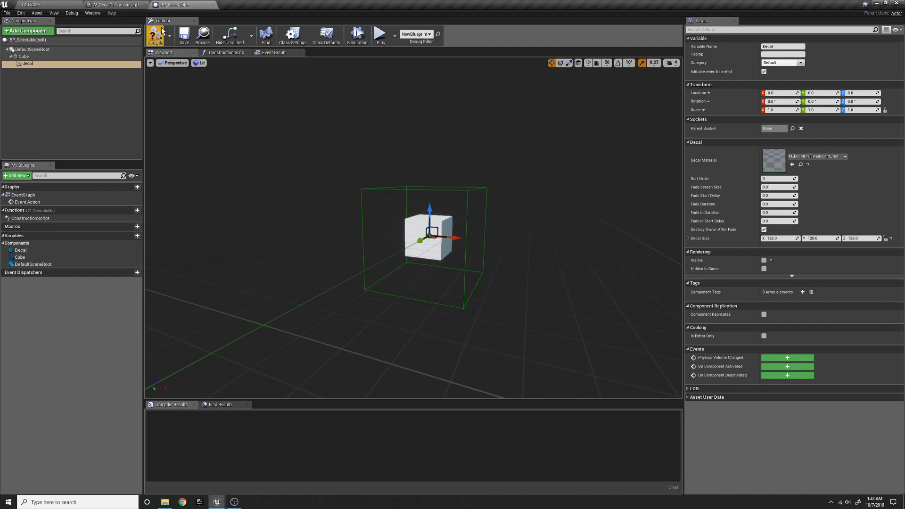
click(208, 4)
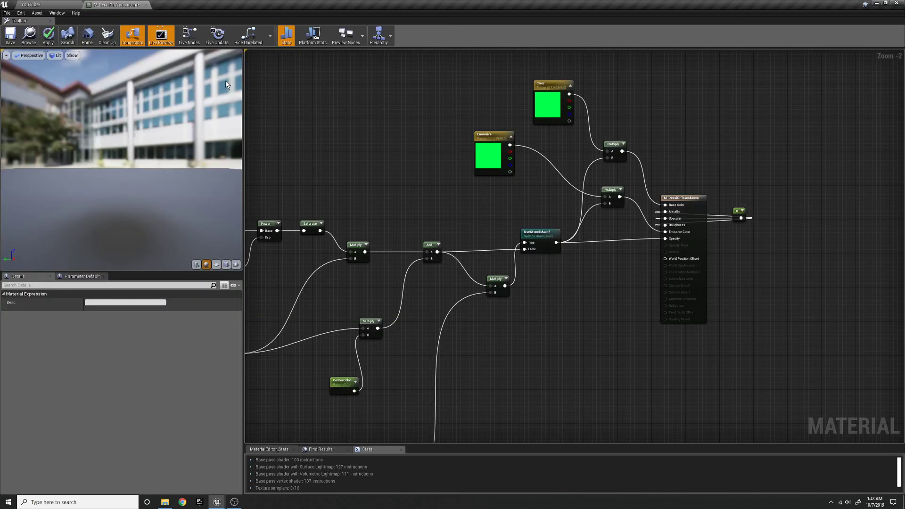
Return to the level, view the row of highlighted shapes, and select the M_DecalOnTranslucent_Inst2 decal actor near the green-outlined sphere.
click(47, 3)
mouse_move(404, 270)
right_down()
mouse_move(424, 259)
mouse_move(404, 270)
mouse_move(425, 288)
mouse_move(402, 278)
mouse_move(386, 299)
mouse_move(412, 280)
right_up()
key(w)
key(w)
key(s)
click(395, 222)
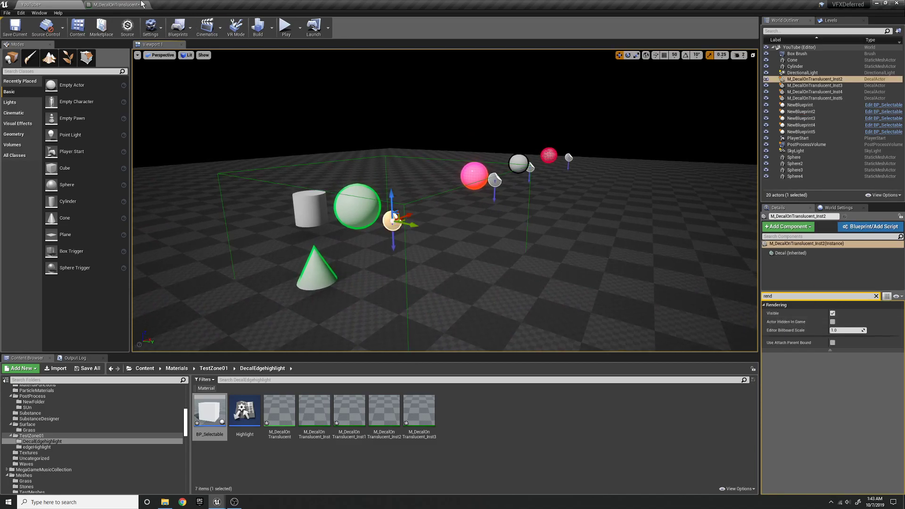
Go back to the M_DecalOnTranslucent material graph and show the material's own properties with no node selected.
click(117, 4)
right_drag(434, 331, 809, 286)
scroll(809, 286, down, 2)
right_drag(455, 272, 415, 275)
click(325, 377)
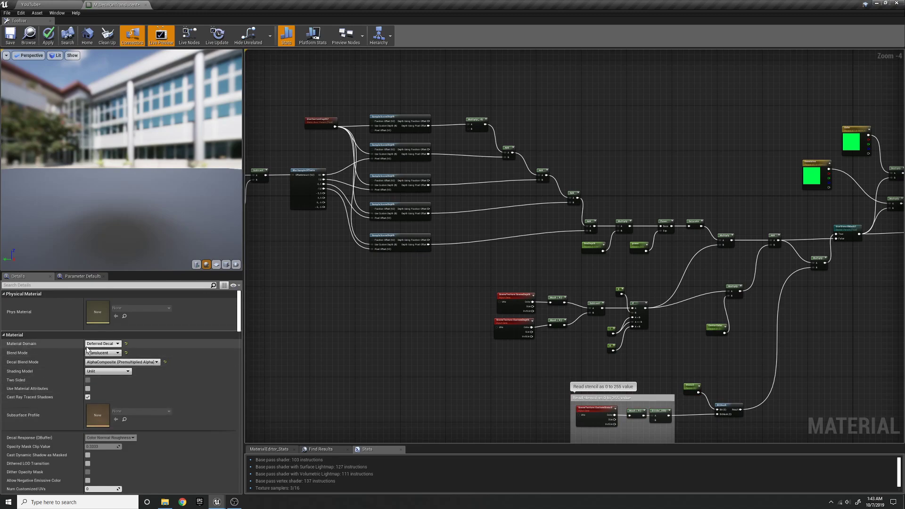
Examine the available options for the material's Material Domain, Blend Mode and Decal Blend Mode without changing them.
click(119, 345)
click(118, 345)
click(120, 353)
click(119, 354)
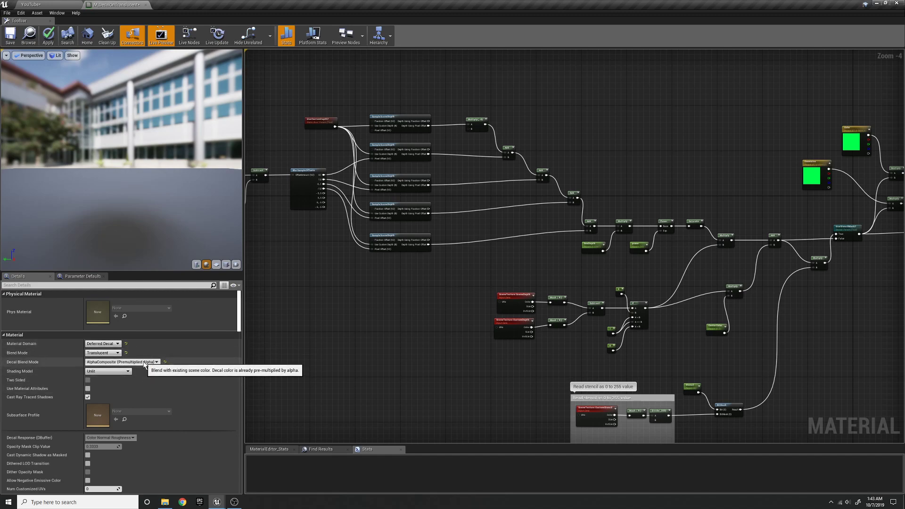
click(100, 363)
click(101, 364)
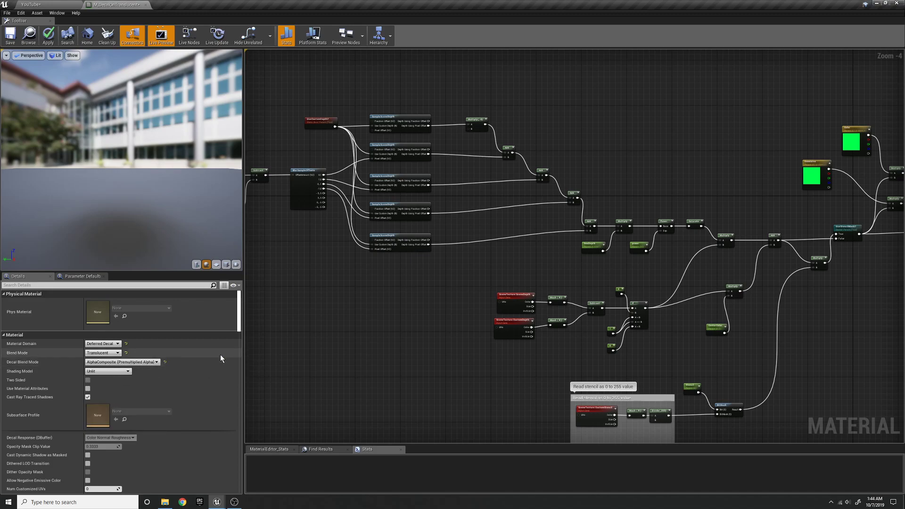
right_drag(833, 329, 520, 363)
click(94, 362)
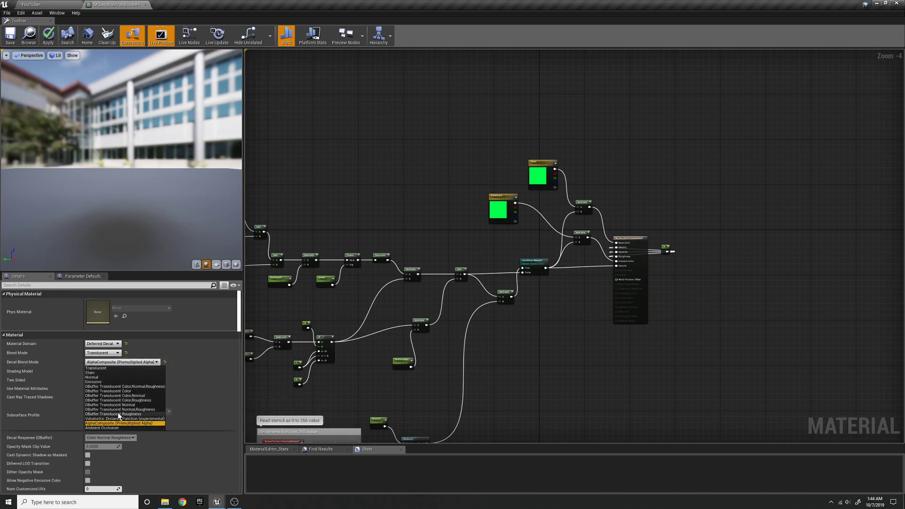
Select the SkyLight actor in the level and return to the M_DecalOnTranslucent material graph.
click(54, 6)
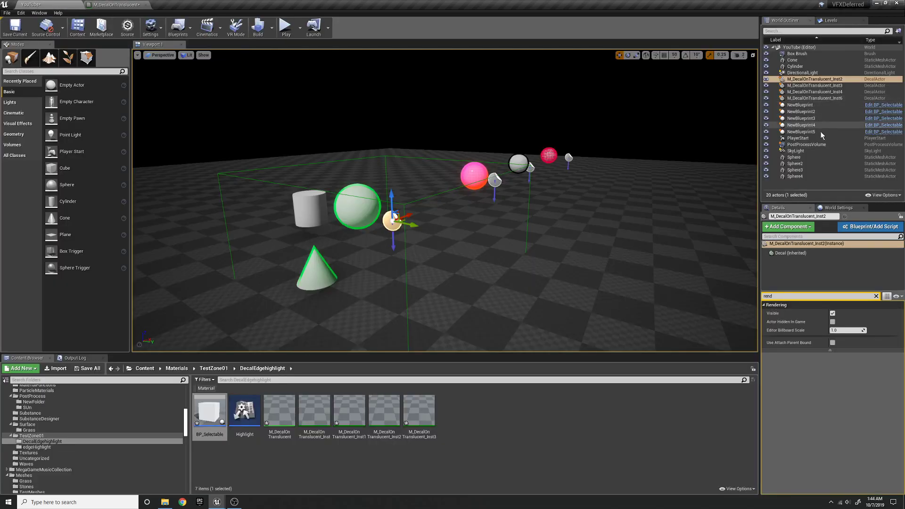
click(801, 150)
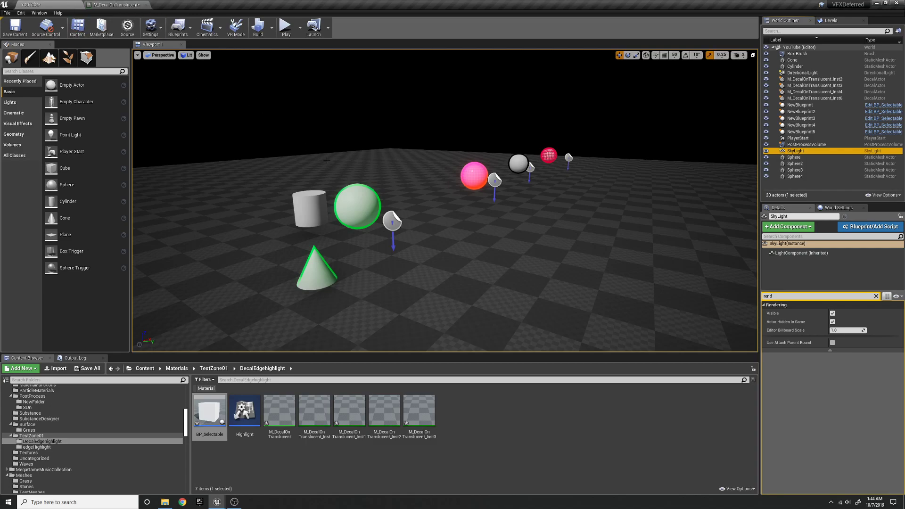
click(132, 5)
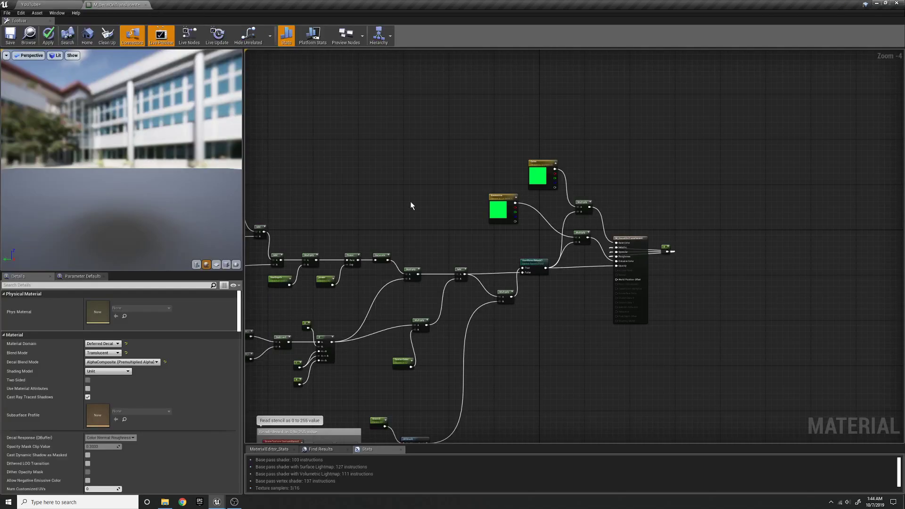
Examine the Color and Emissive vector parameters and the constant 0 node that feeds the material's Metallic, Specular and Roughness inputs.
drag(471, 121, 564, 208)
right_drag(579, 322, 527, 304)
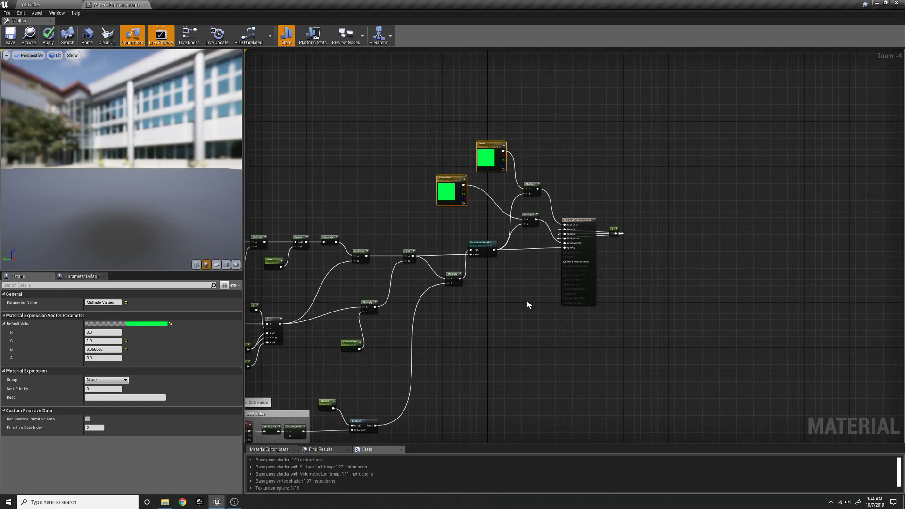
scroll(579, 306, up, 3)
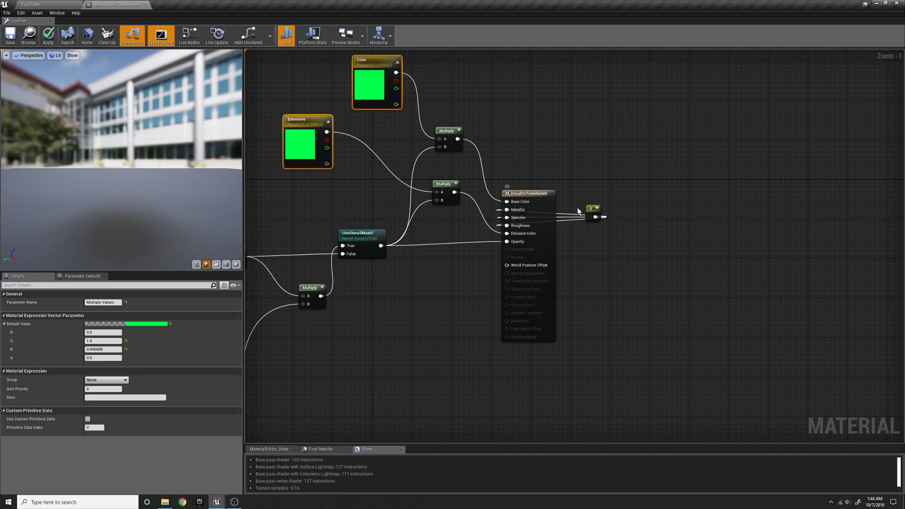
click(591, 211)
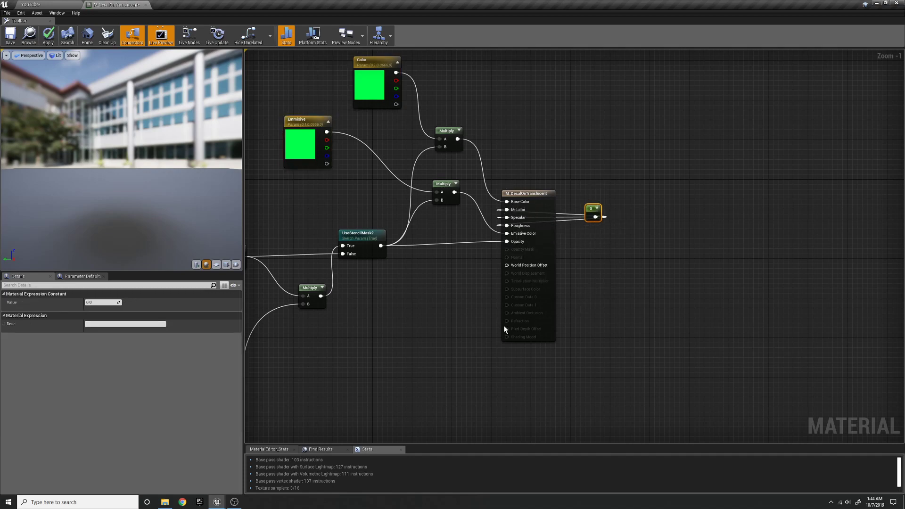
Trace the material graph back to its start and select the edge detection nodes from Offset through the SampleSceneDepth chain.
right_drag(443, 303, 571, 296)
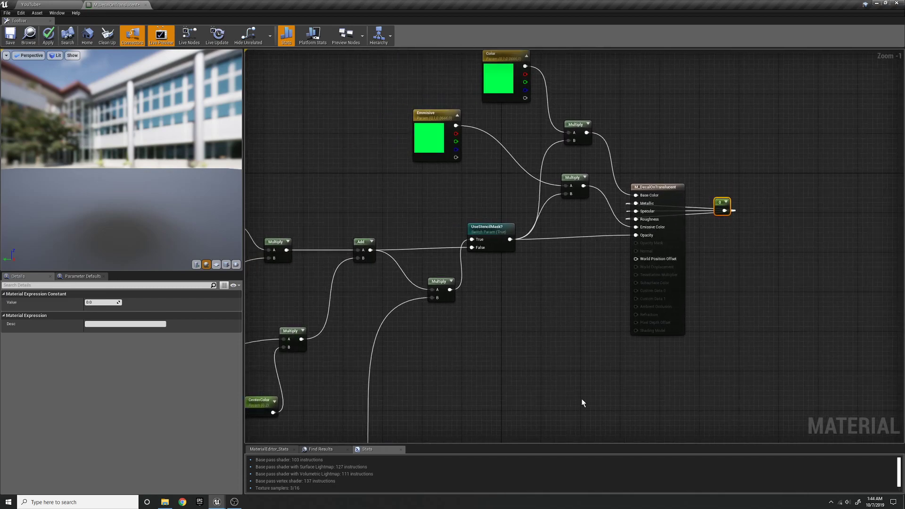
right_drag(558, 281, 724, 281)
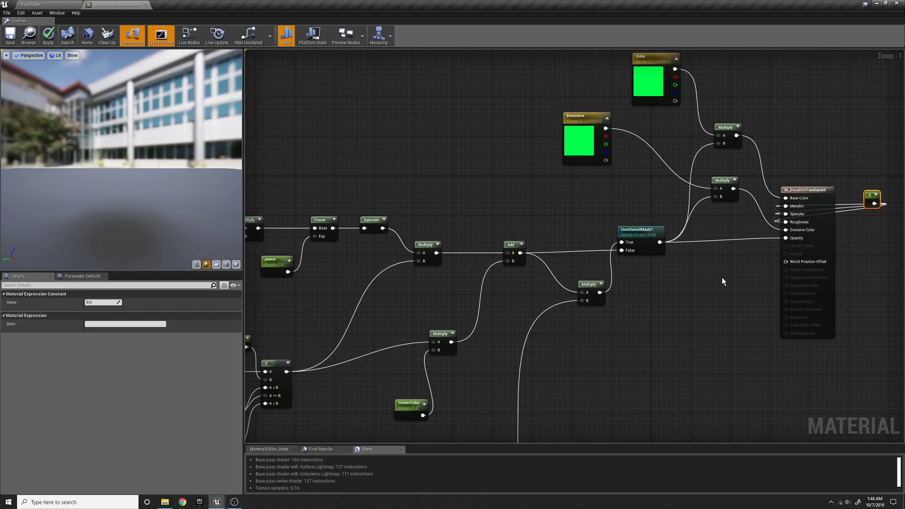
right_drag(637, 296, 788, 272)
scroll(793, 303, down, 2)
right_drag(441, 293, 742, 277)
right_drag(399, 240, 584, 307)
scroll(740, 334, down, 1)
drag(286, 153, 841, 348)
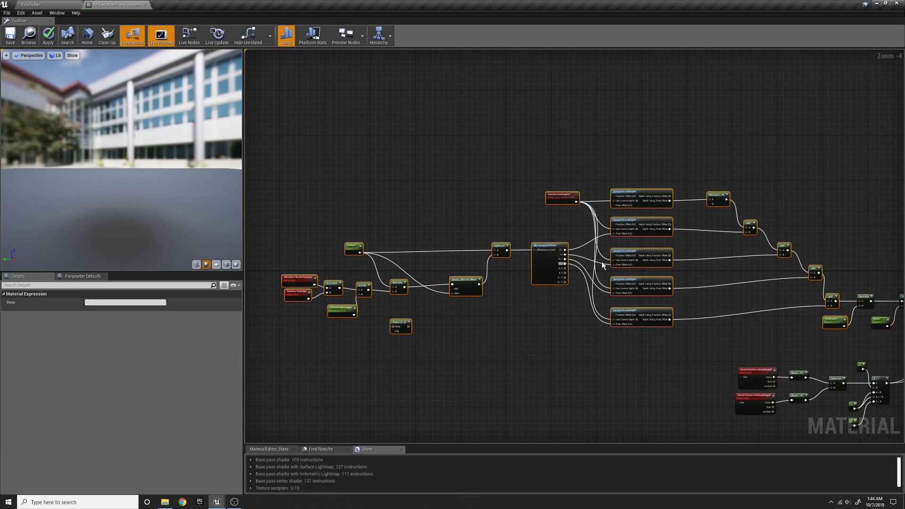
Select the Offset scalar parameter at the start of the graph to show its settings.
right_drag(408, 304, 501, 304)
scroll(501, 304, up, 1)
click(426, 251)
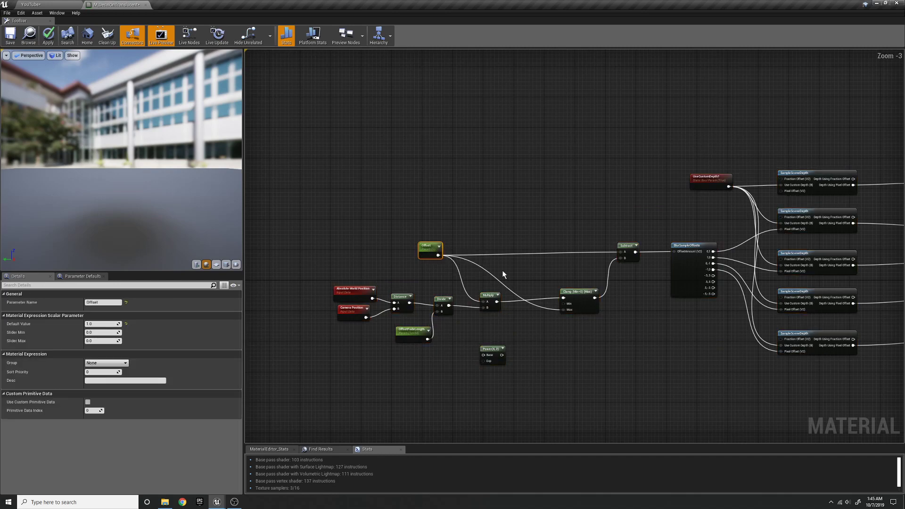
Switch to the level and move in close to the pink sphere to examine its highlight.
click(51, 4)
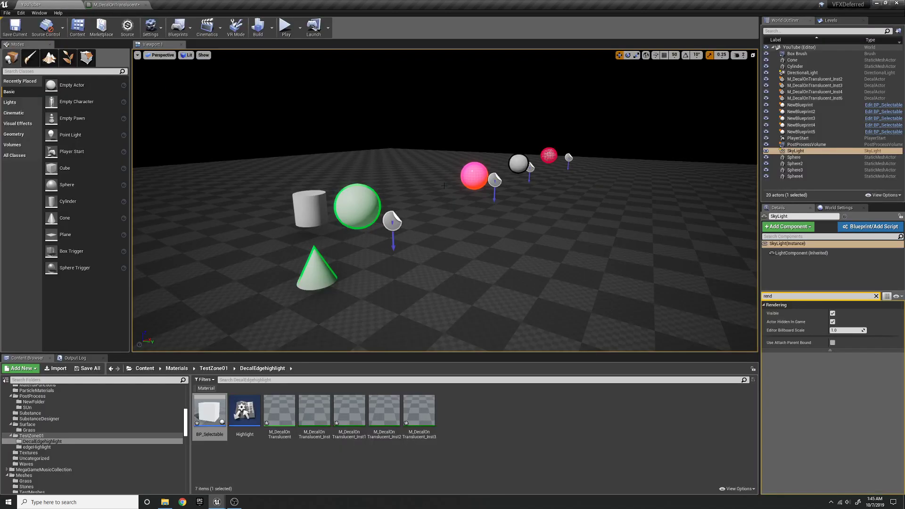
key(w)
mouse_move(522, 277)
right_down()
mouse_move(514, 271)
mouse_move(522, 277)
right_up()
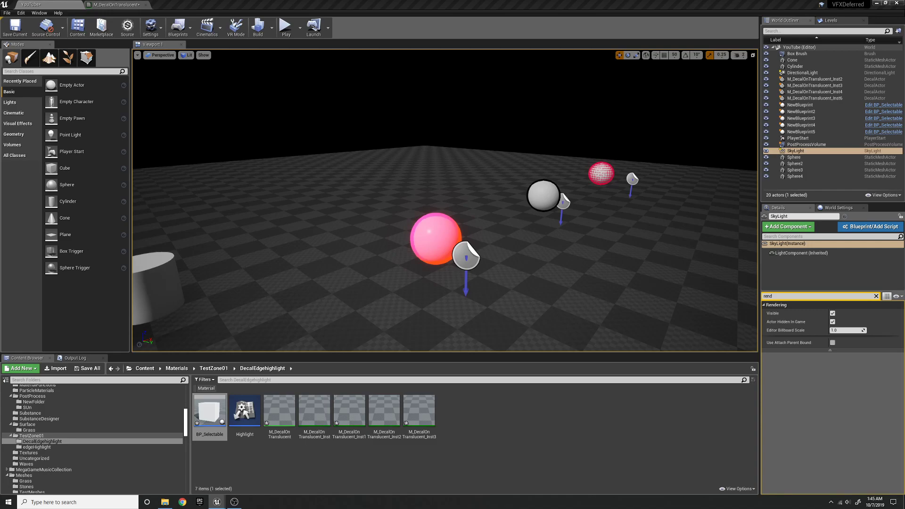
Nudge the Offset node in the material graph and select the distance fade nodes from Absolute World Position through Multiply.
click(125, 4)
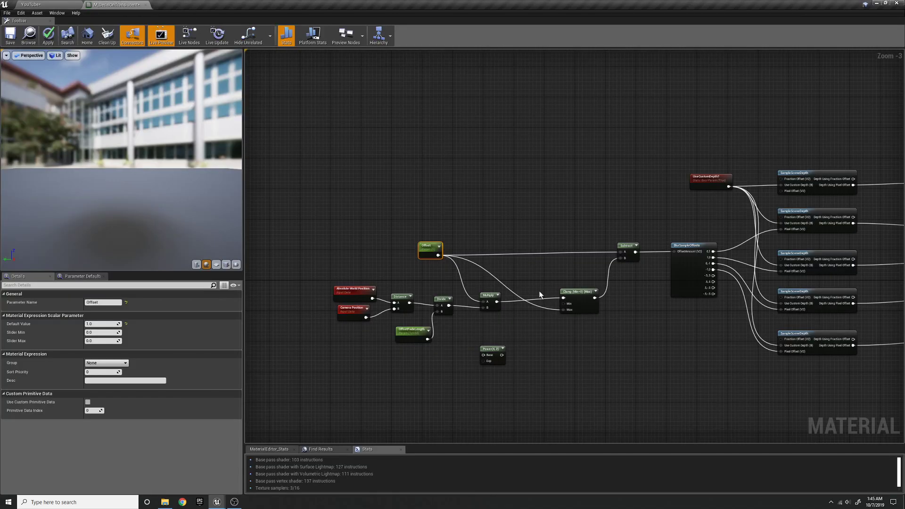
drag(423, 241, 426, 238)
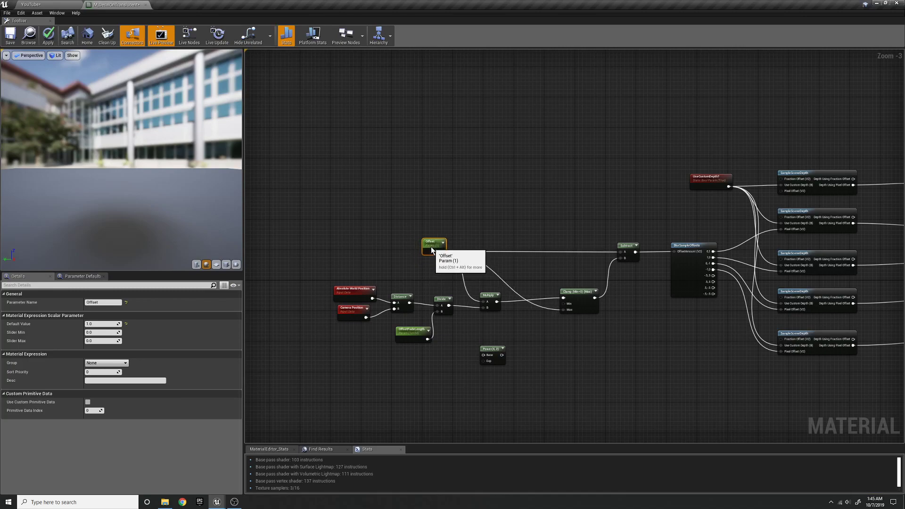
drag(321, 274, 496, 348)
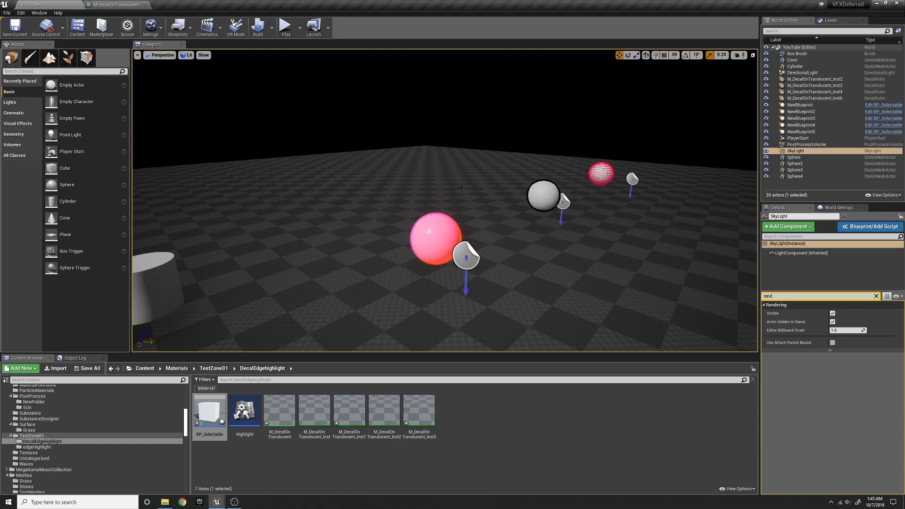
Fly away from the highlighted shapes in the level and back toward them to compare outline thickness at different distances.
key(s)
right_drag(226, 141, 227, 142)
key(s)
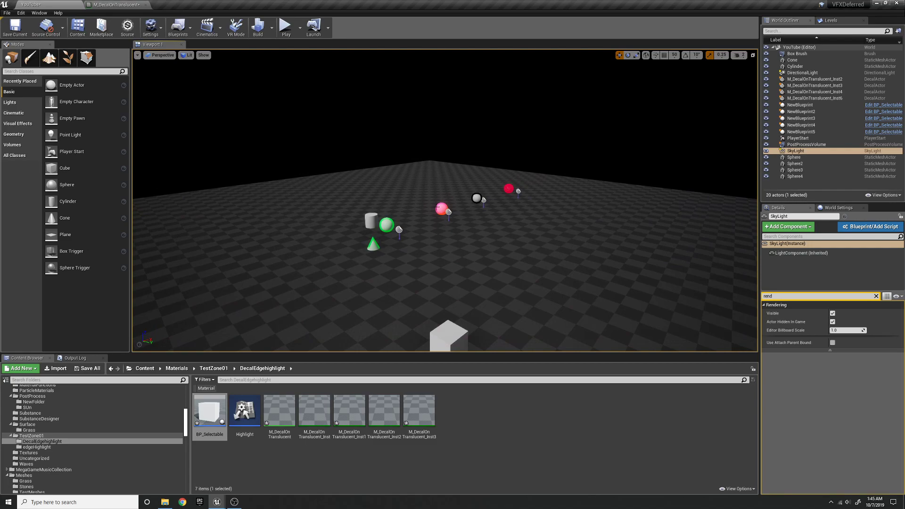
drag(447, 199, 462, 184)
key(w)
right_drag(435, 181, 434, 219)
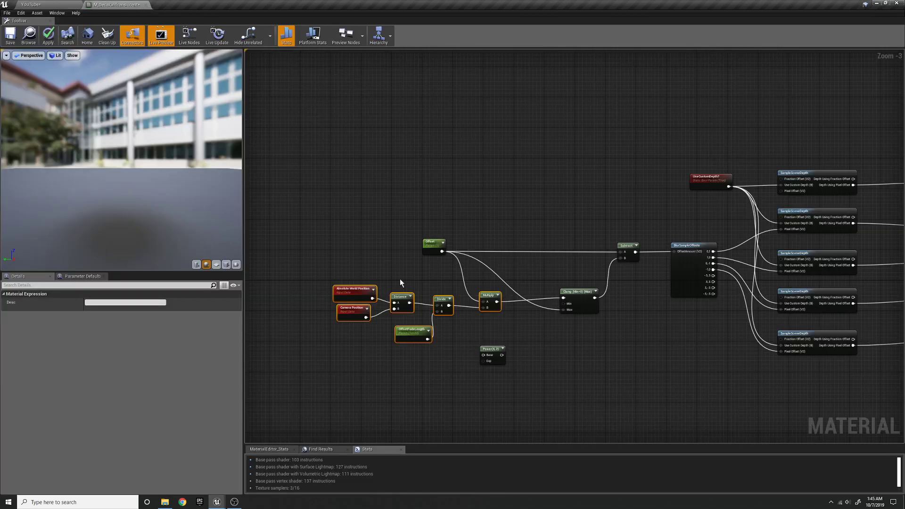
Select the Absolute World Position, Camera Position and Distance nodes, and reposition the Clamp, Multiply and unused Power nodes.
right_drag(404, 281, 387, 237)
drag(309, 231, 398, 277)
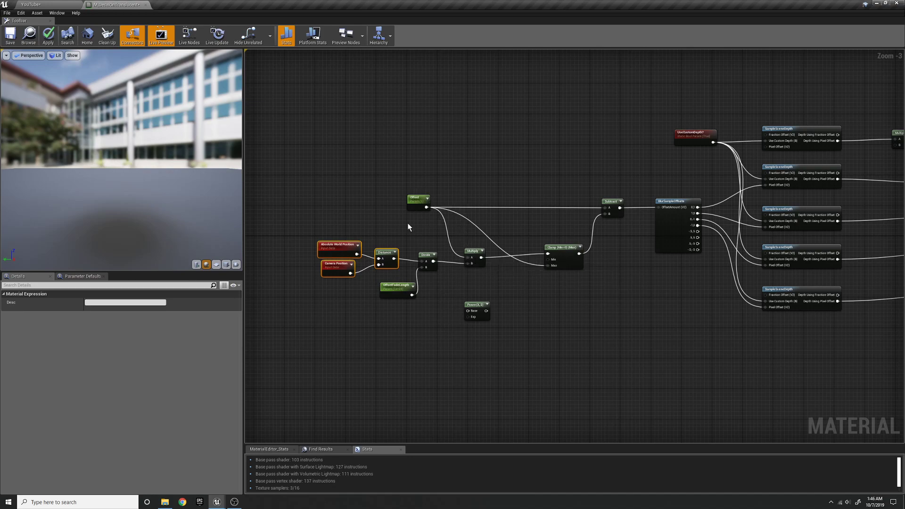
drag(571, 258, 561, 261)
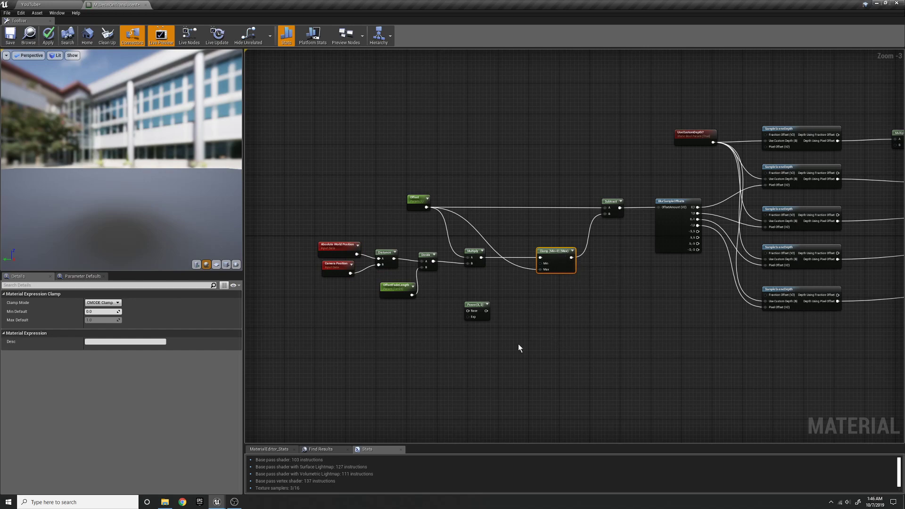
drag(477, 250, 496, 250)
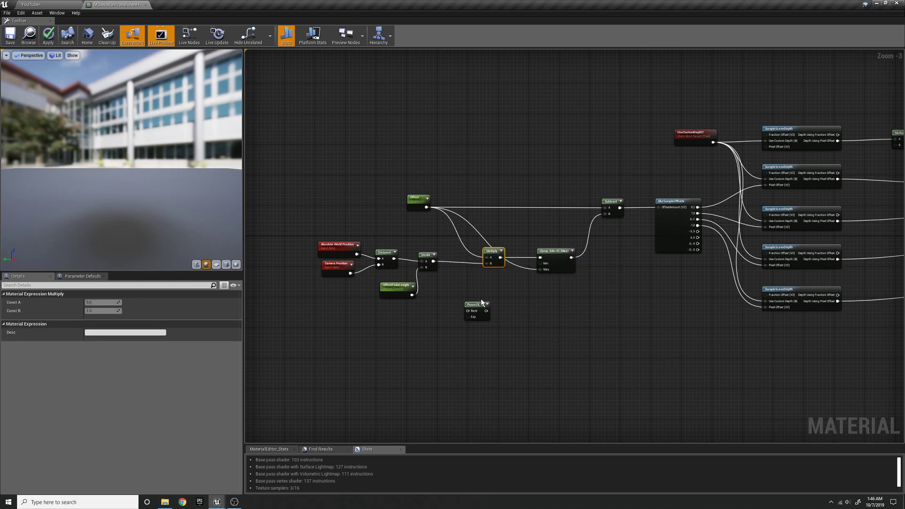
drag(477, 308, 457, 340)
click(489, 250)
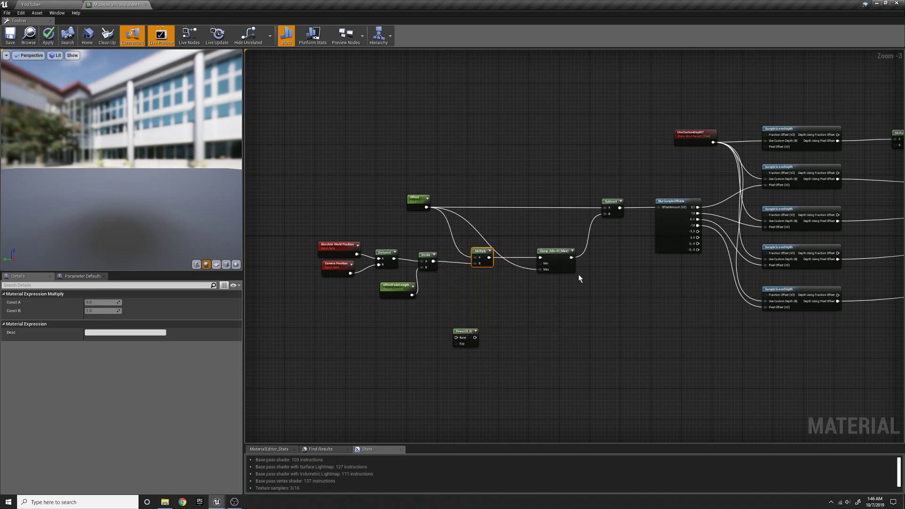
Examine the blur sampling section of the graph and select its five SampleSceneDepth function nodes.
right_drag(580, 278, 507, 268)
right_drag(479, 130, 444, 165)
drag(348, 122, 699, 324)
drag(525, 104, 509, 379)
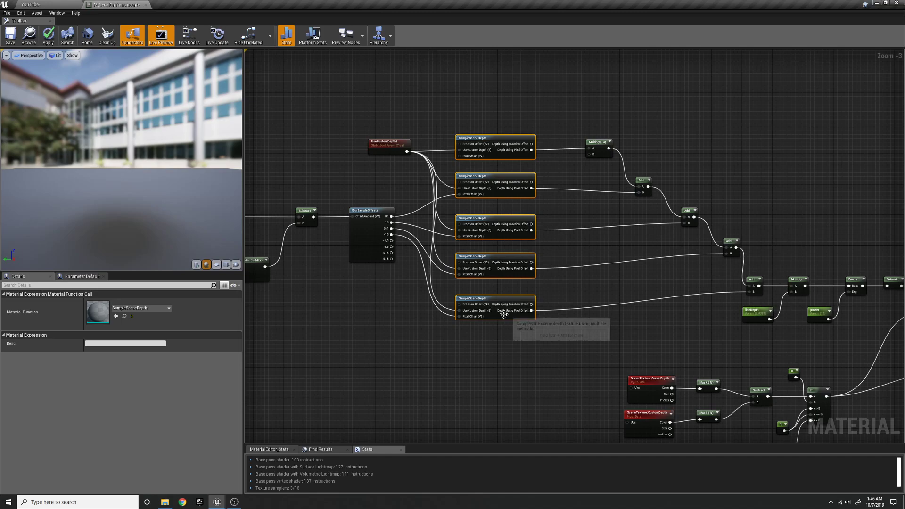
Select the UseCustomDepth? static bool parameter and reposition its node slightly farther from the SampleSceneDepth nodes.
click(387, 146)
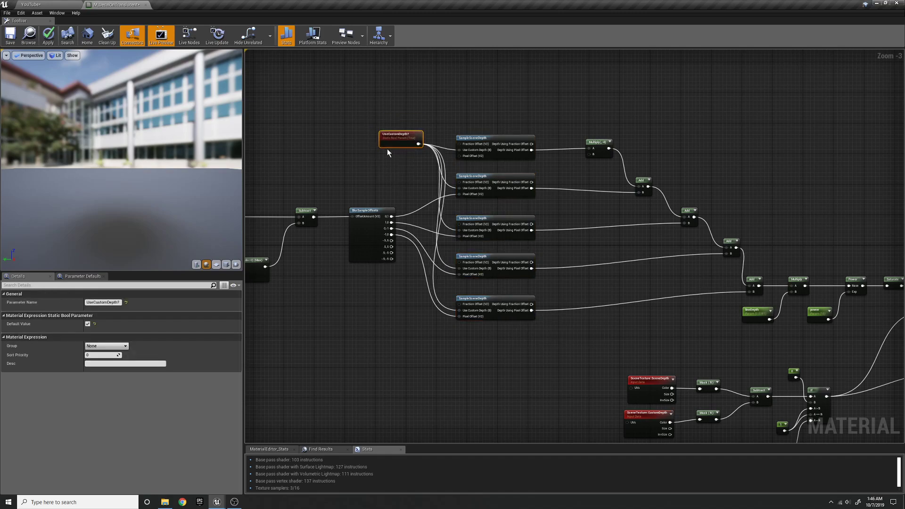
drag(376, 150, 372, 150)
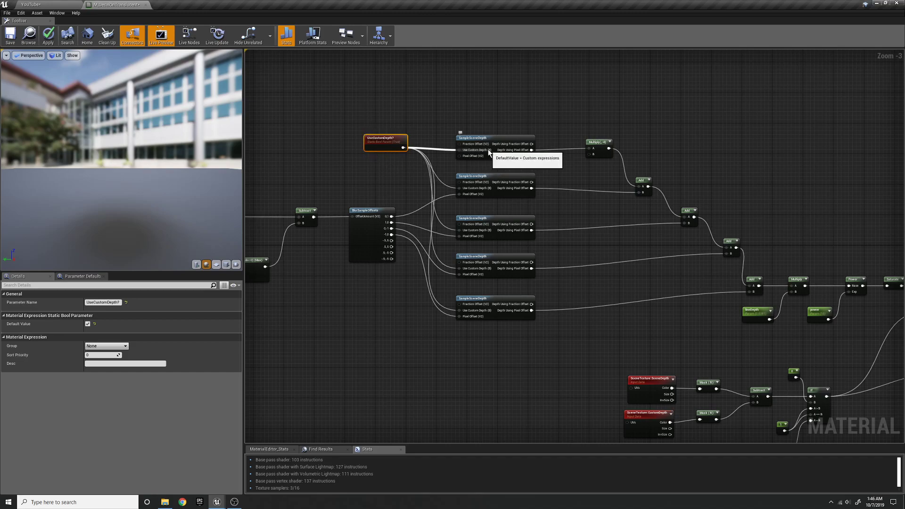
Select the Multiply node after the Add chain together with its depth parameter and the neighbouring power parameter.
right_drag(683, 257, 574, 258)
right_drag(659, 255, 556, 233)
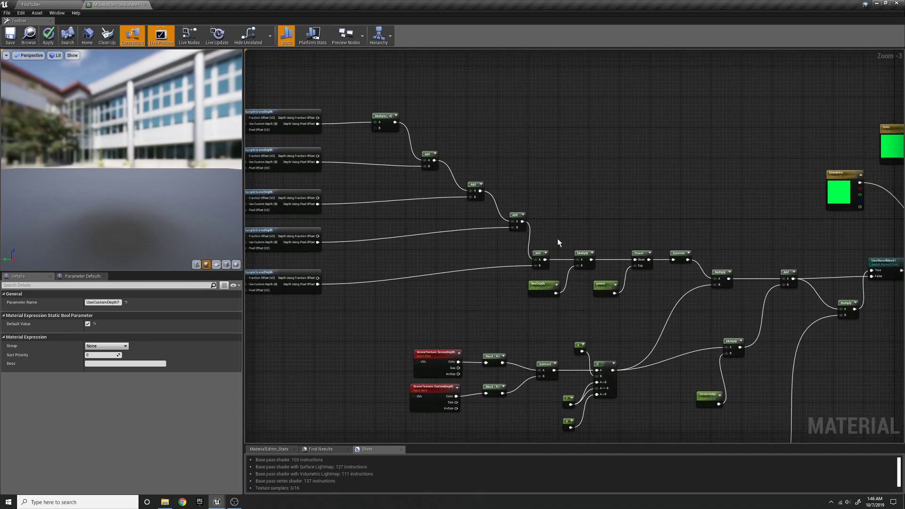
drag(557, 243, 648, 303)
right_drag(578, 254, 663, 251)
drag(654, 243, 735, 288)
drag(642, 247, 703, 300)
Return to the level and fly in close to the pink sphere to examine its highlight.
click(29, 4)
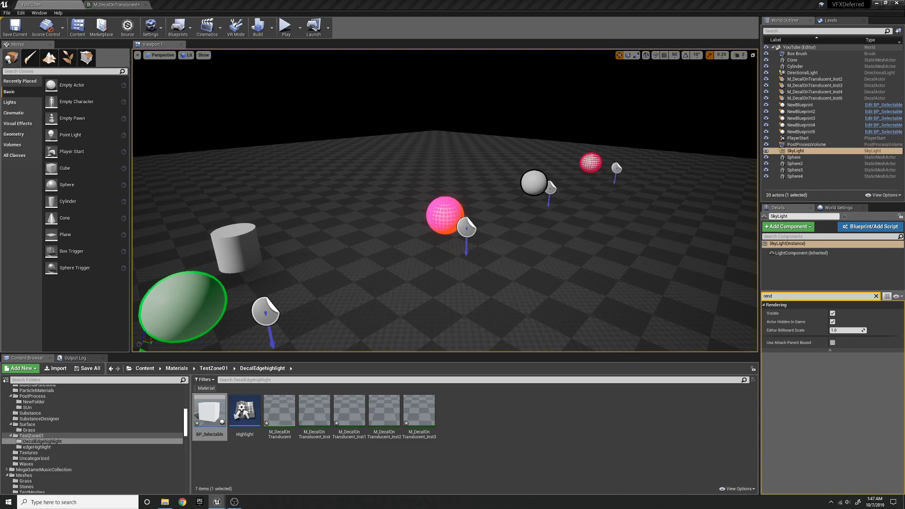
mouse_move(518, 226)
right_down()
mouse_move(547, 228)
mouse_move(518, 226)
right_up()
key(w)
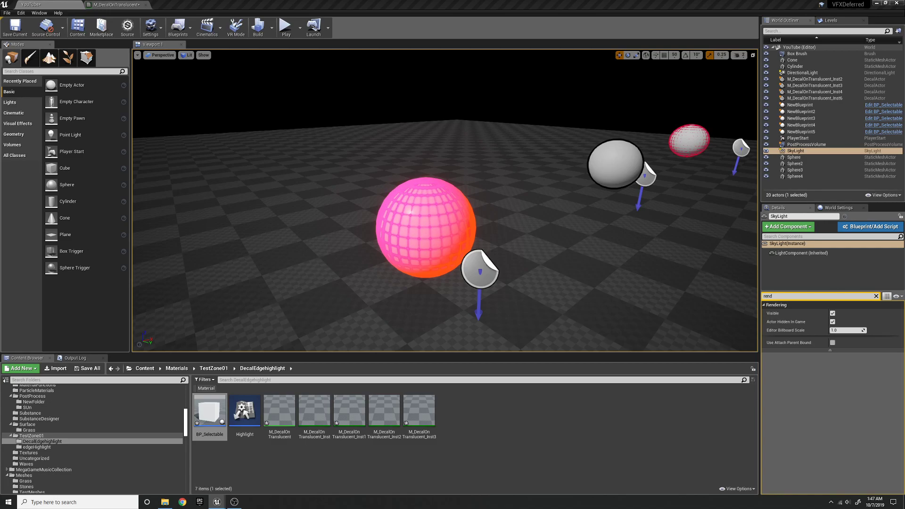
Back in the M_DecalOnTranslucent graph, select the SceneDepth and CustomDepth comparison nodes through the If node and its constants.
click(121, 4)
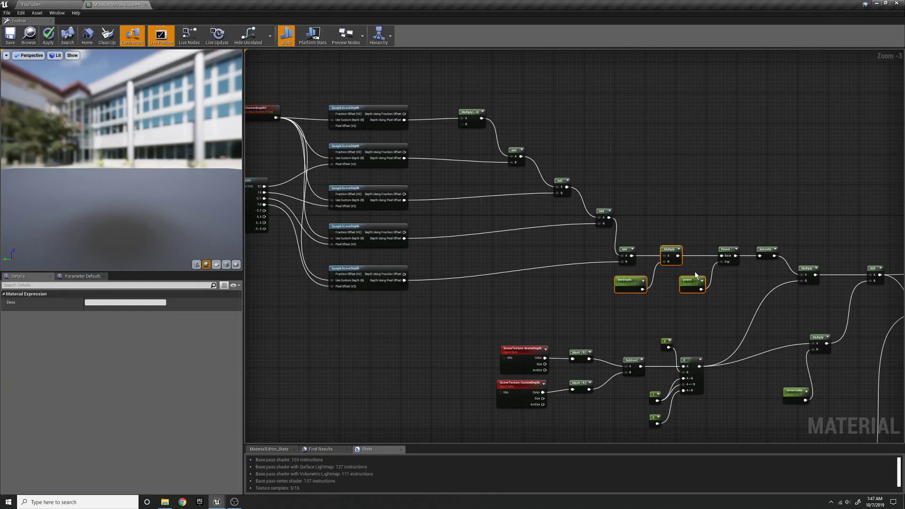
right_drag(698, 272, 549, 248)
right_drag(568, 309, 422, 256)
drag(269, 212, 530, 364)
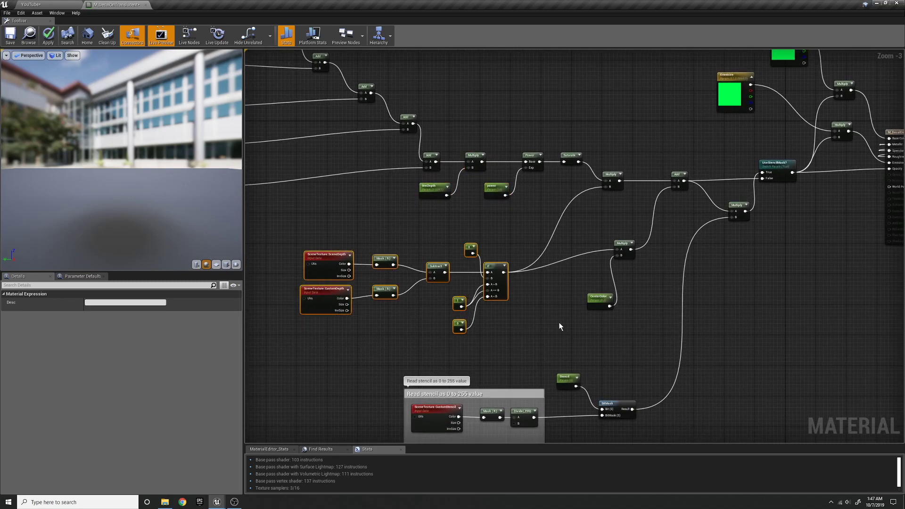
In the level, move the cylinder next to the highlighted cone, partly sunk into the floor.
click(52, 5)
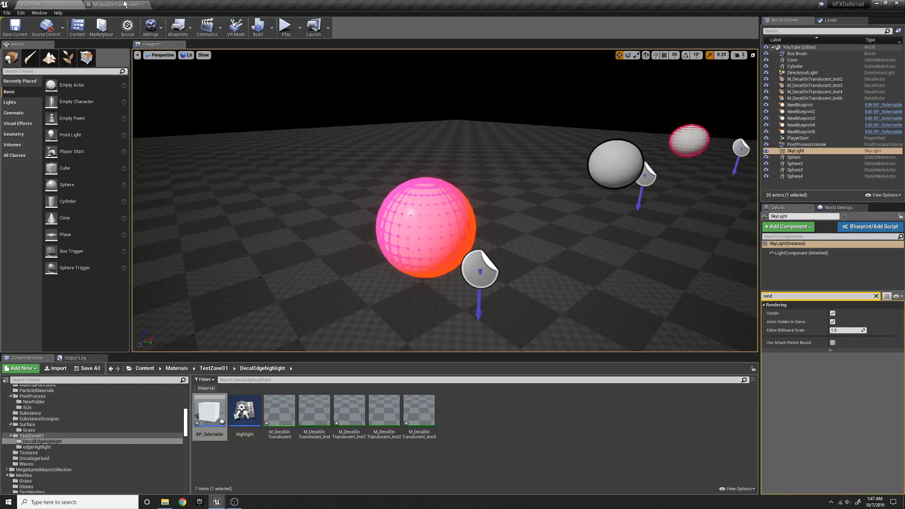
right_drag(390, 198, 301, 190)
drag(344, 245, 388, 251)
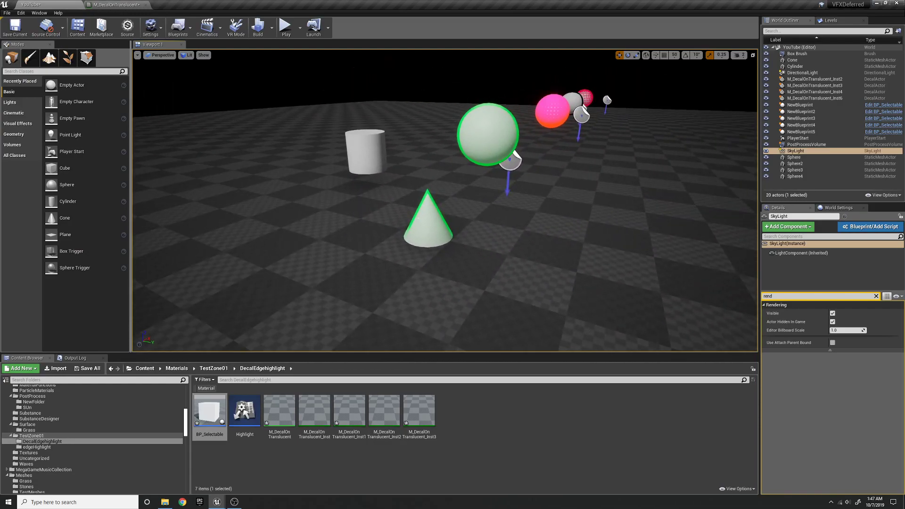
click(420, 218)
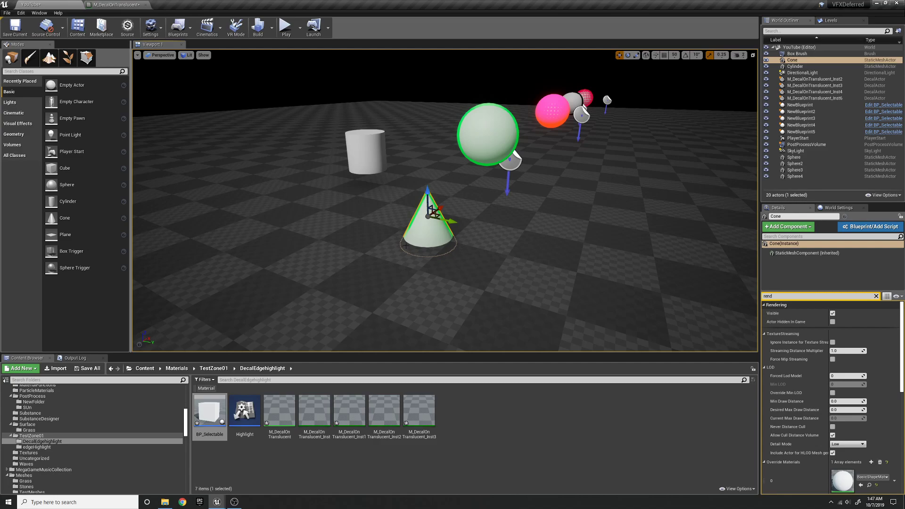
click(352, 154)
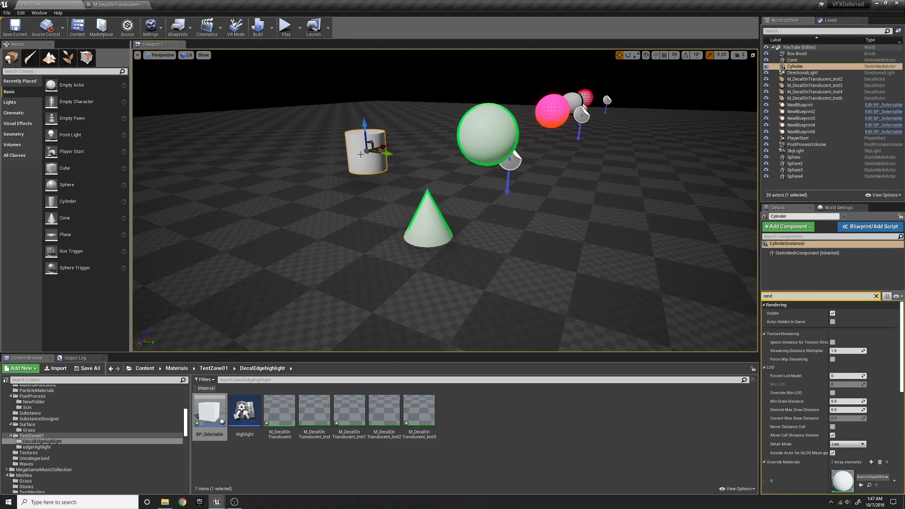
drag(384, 150, 436, 212)
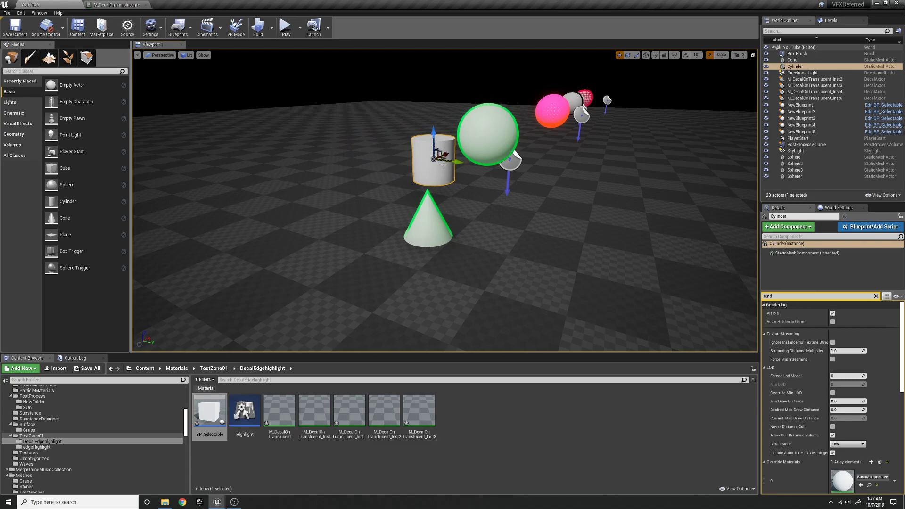
drag(442, 160, 397, 235)
In the material graph, select the stencil-reading comment group with the BitMask node, followed by the Stencil parameter alone.
click(116, 5)
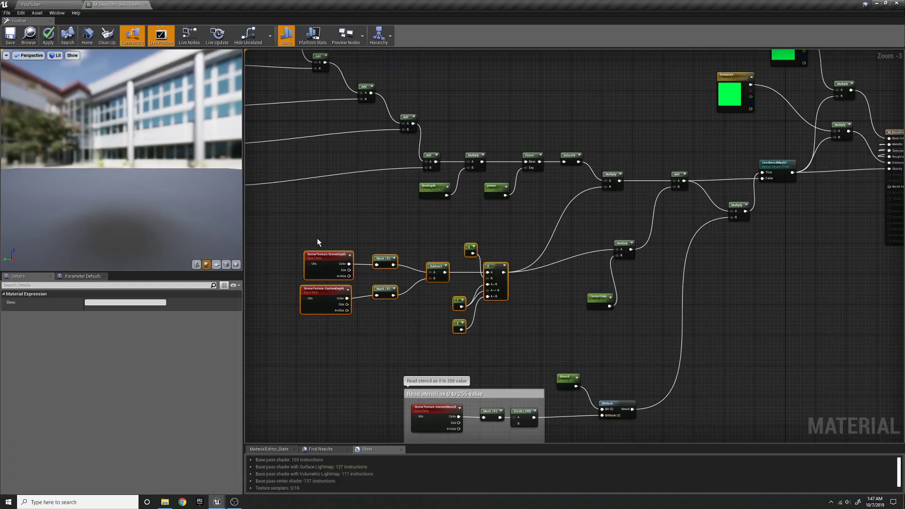
right_drag(541, 313, 422, 242)
drag(275, 270, 531, 385)
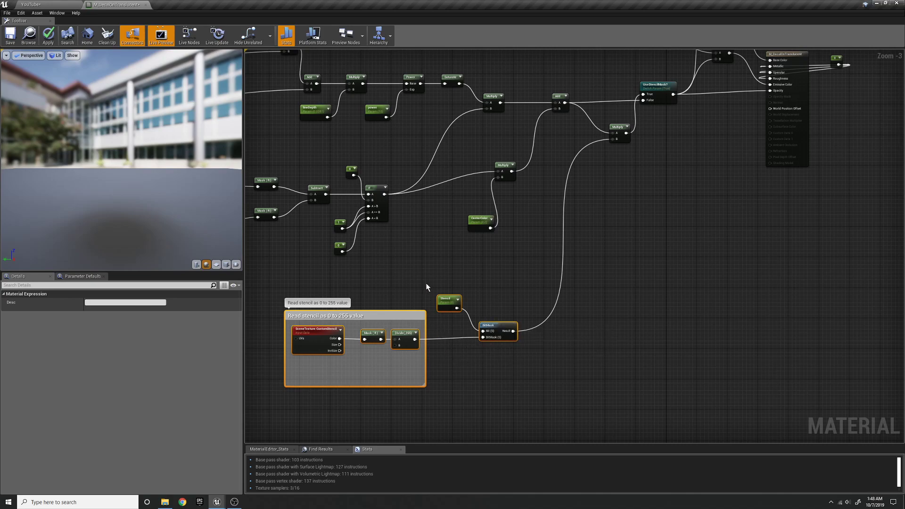
click(447, 301)
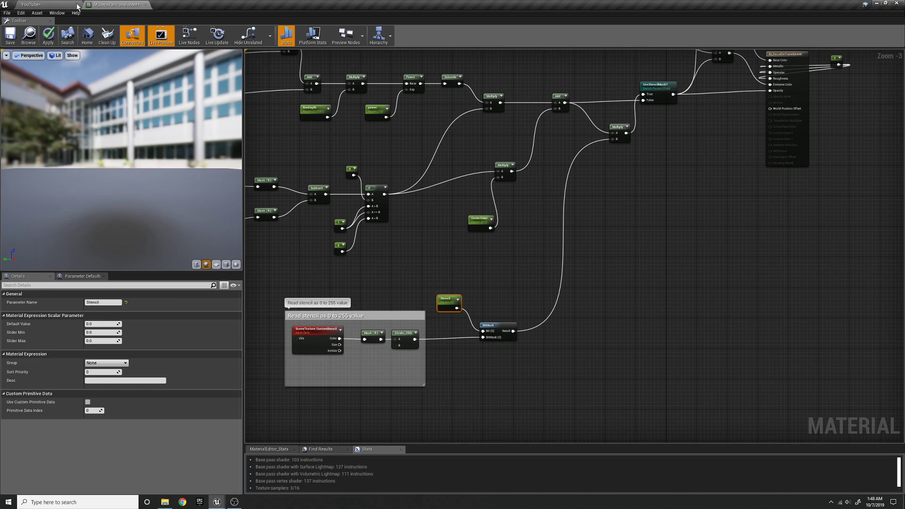
In the level, move the cylinder above the floor in front of the sphere's decal and enable its Render CustomDepth Pass with stencil value 4.
click(51, 5)
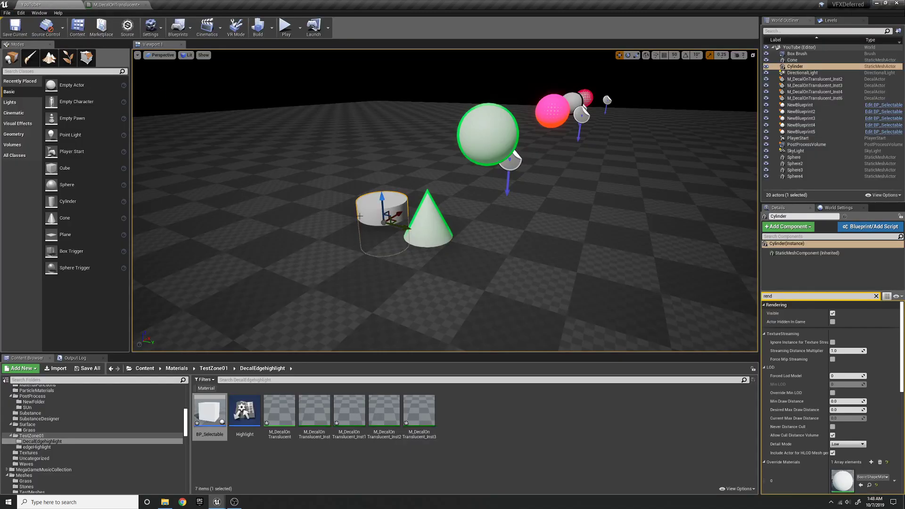
drag(398, 210, 542, 191)
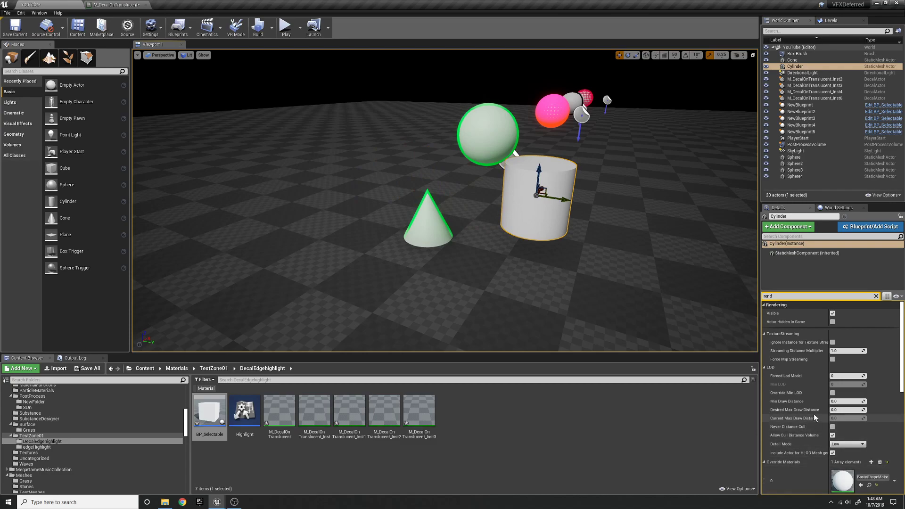
scroll(822, 413, down, 3)
scroll(822, 413, down, 4)
scroll(802, 335, up, 3)
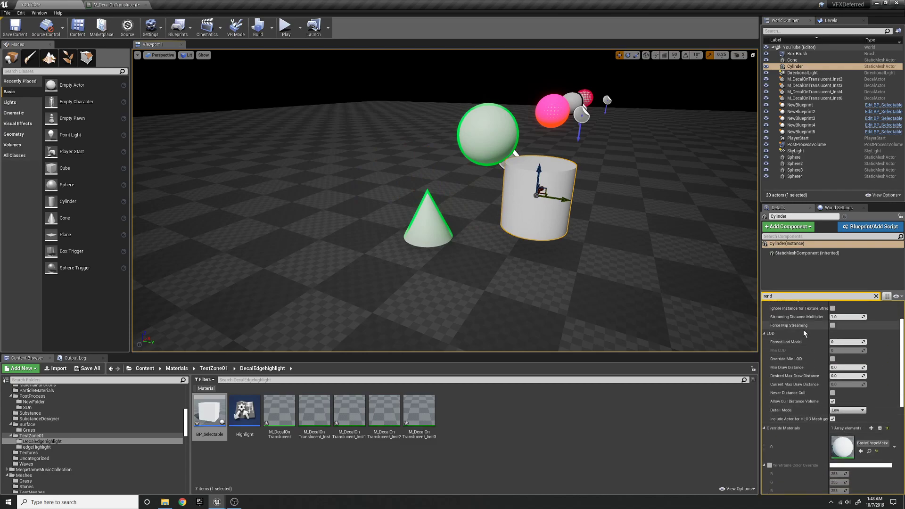
scroll(814, 369, up, 3)
scroll(813, 368, down, 8)
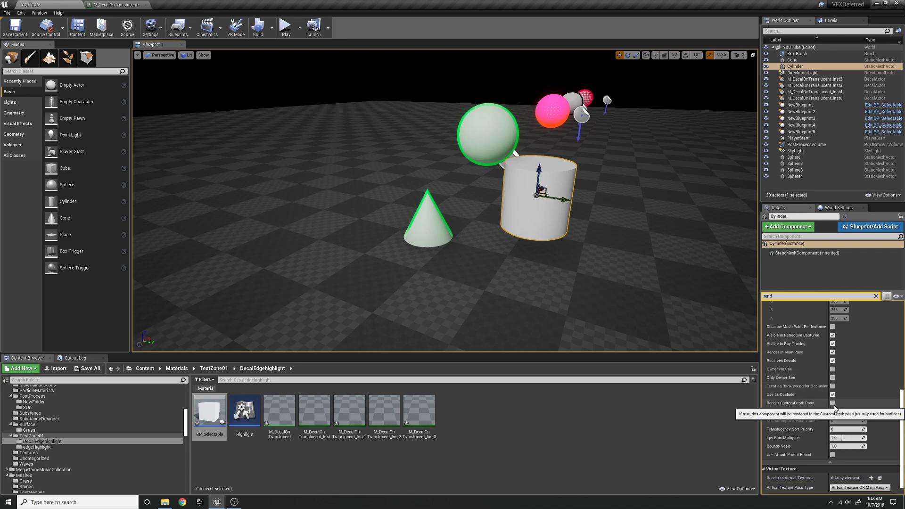
click(833, 404)
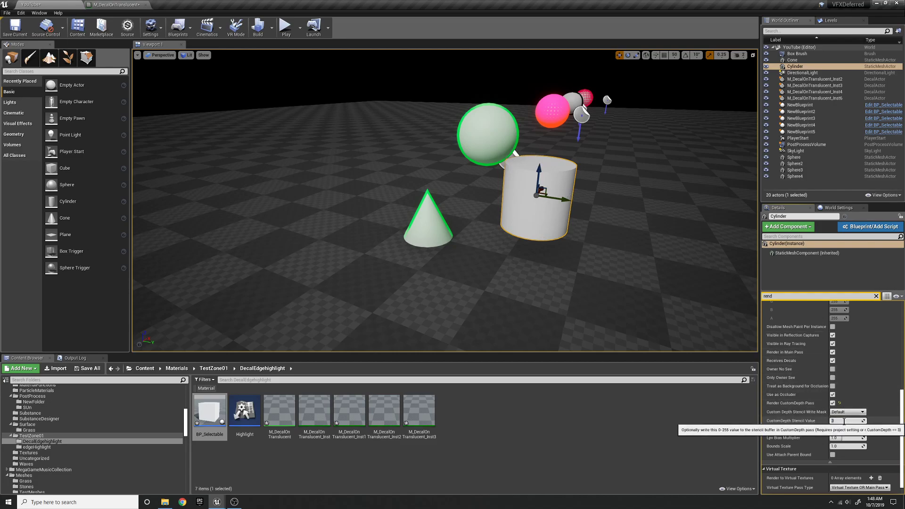
text(4)
key(Return)
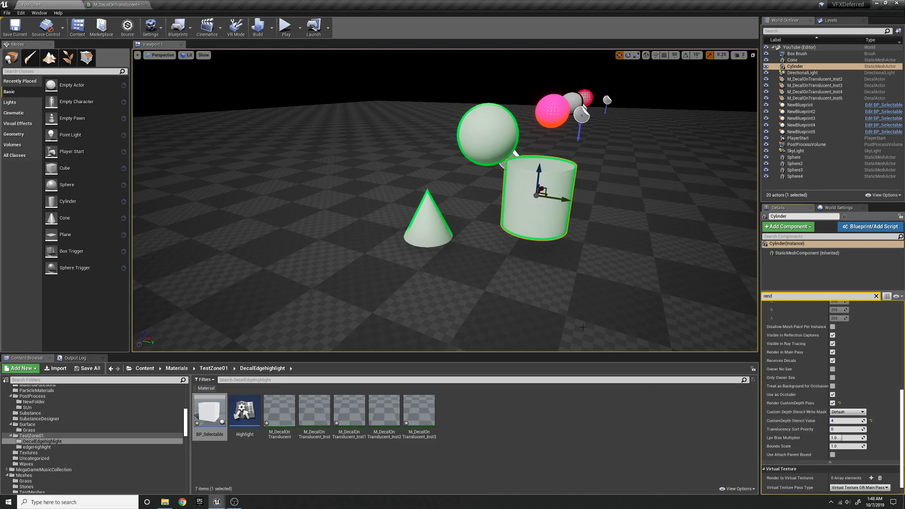
drag(562, 204, 593, 208)
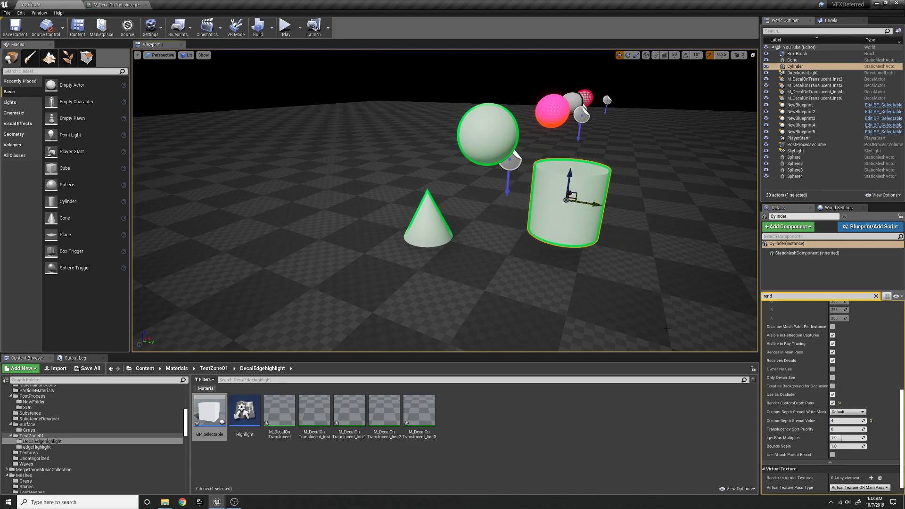
Try CustomDepth Stencil Values 3 and 5 on the cylinder and set it back to 4.
click(846, 420)
text(3)
key(Return)
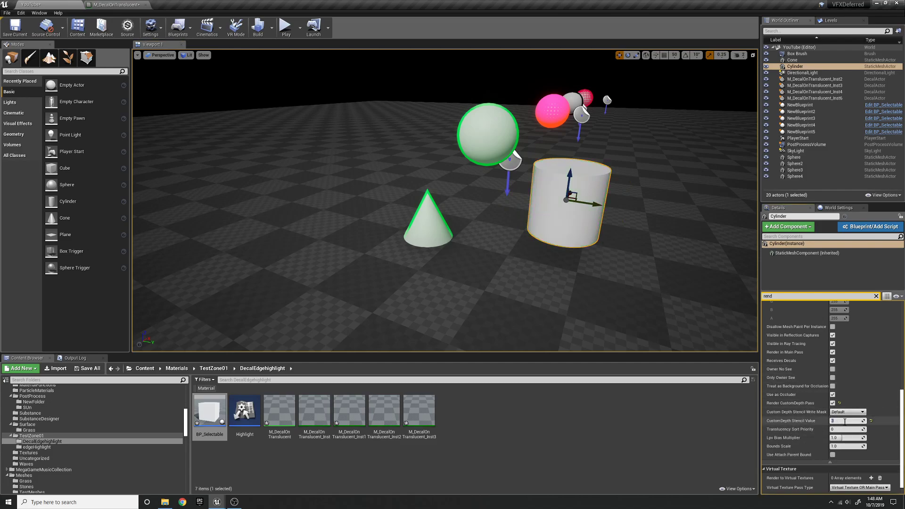
text(5)
key(Return)
click(850, 420)
text(4)
key(Return)
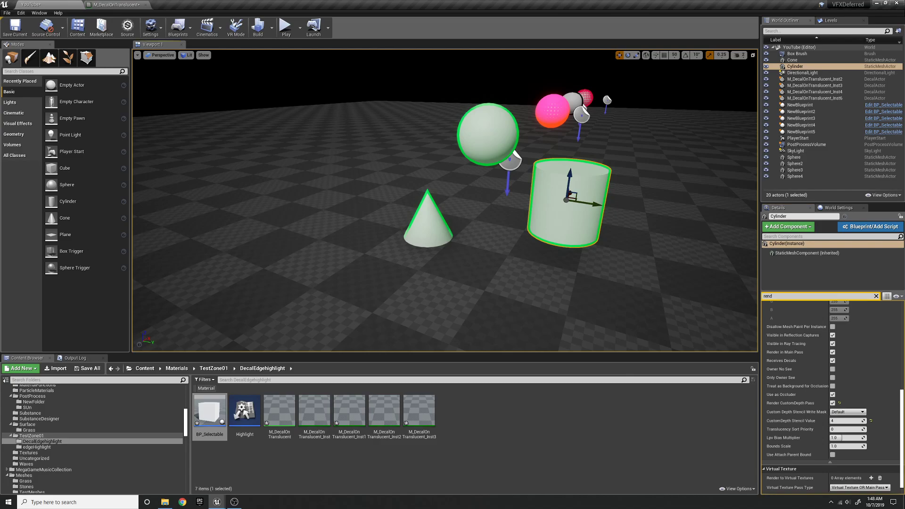
Select the PostProcessVolume, filter its details for "mat", and set the outline post process material's weight to 1.0.
right_drag(622, 256, 589, 246)
key(d)
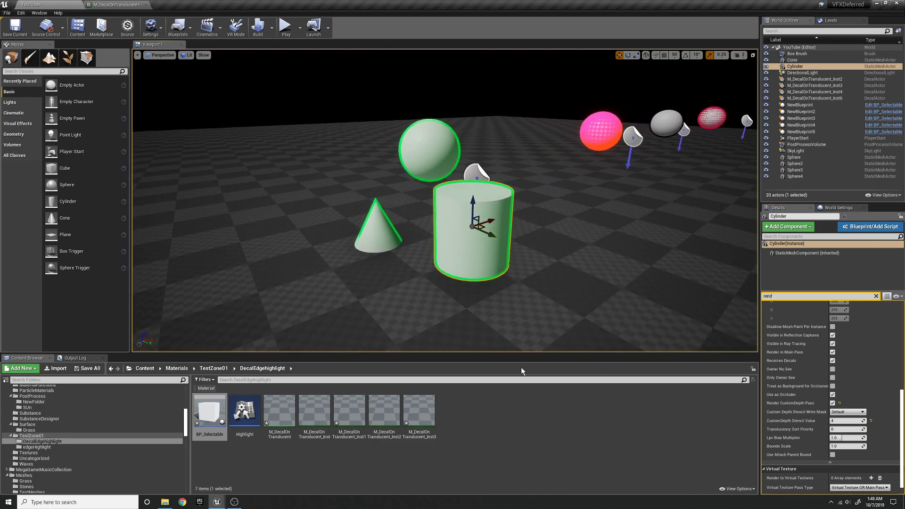
right_drag(530, 266, 560, 279)
key(d)
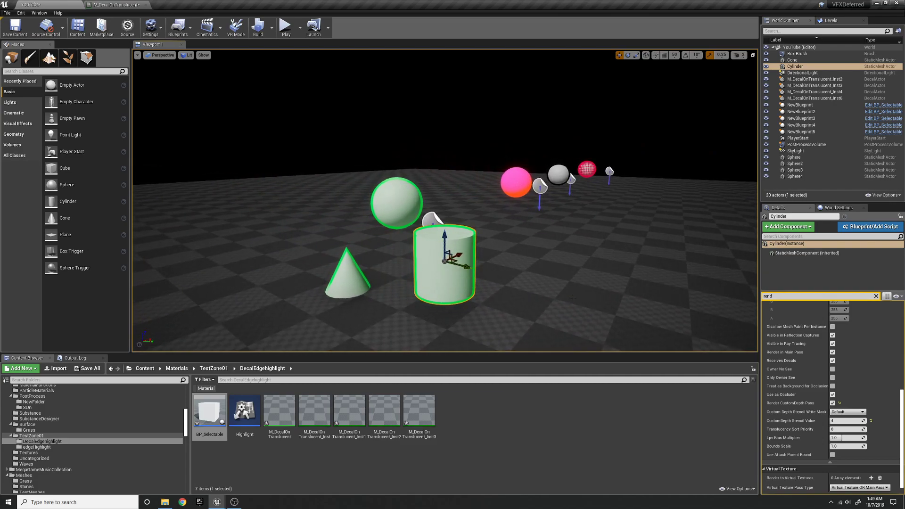
click(875, 296)
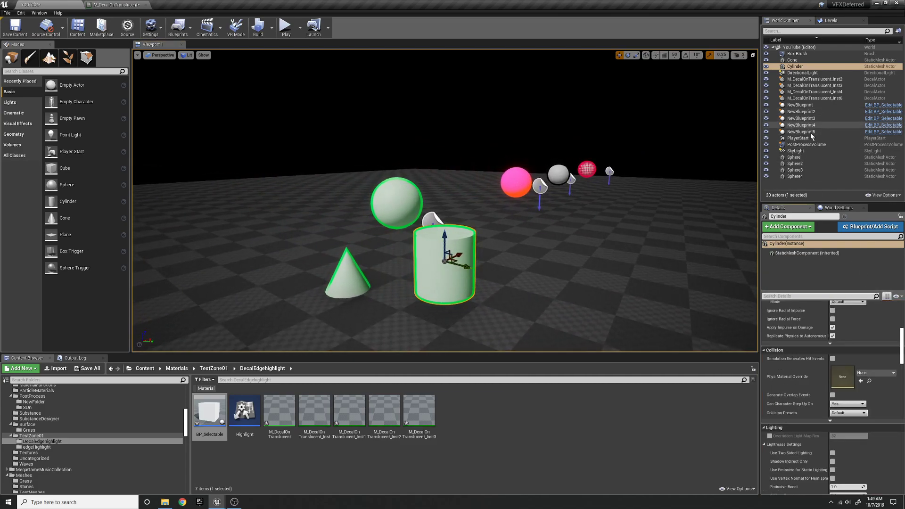
click(816, 146)
scroll(817, 313, up, 5)
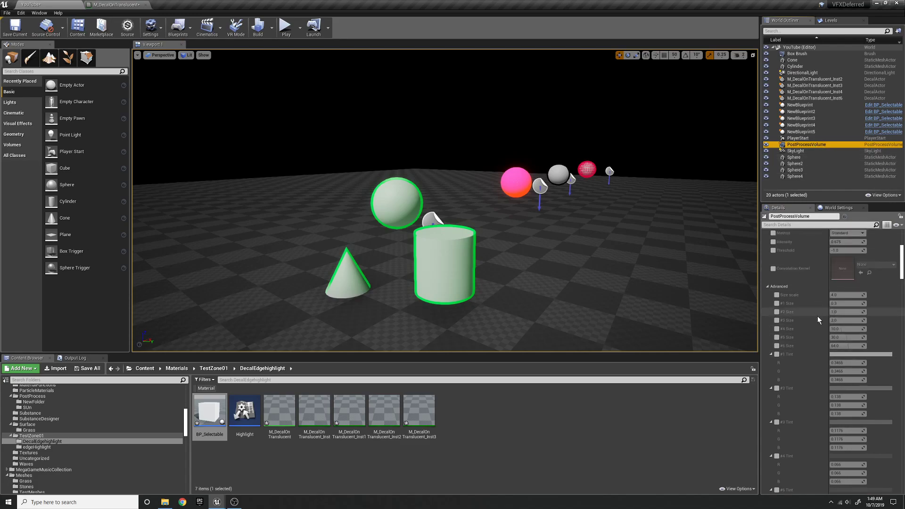
scroll(817, 309, up, 2)
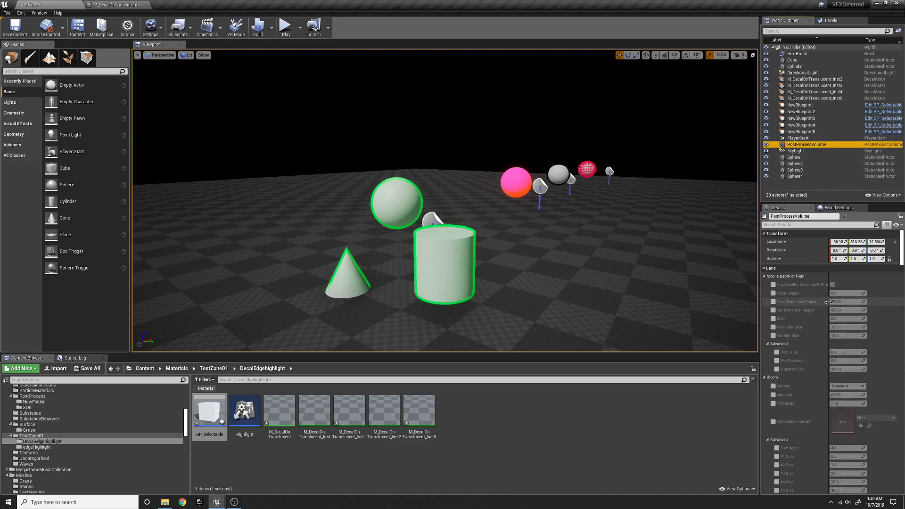
click(800, 225)
text(mat)
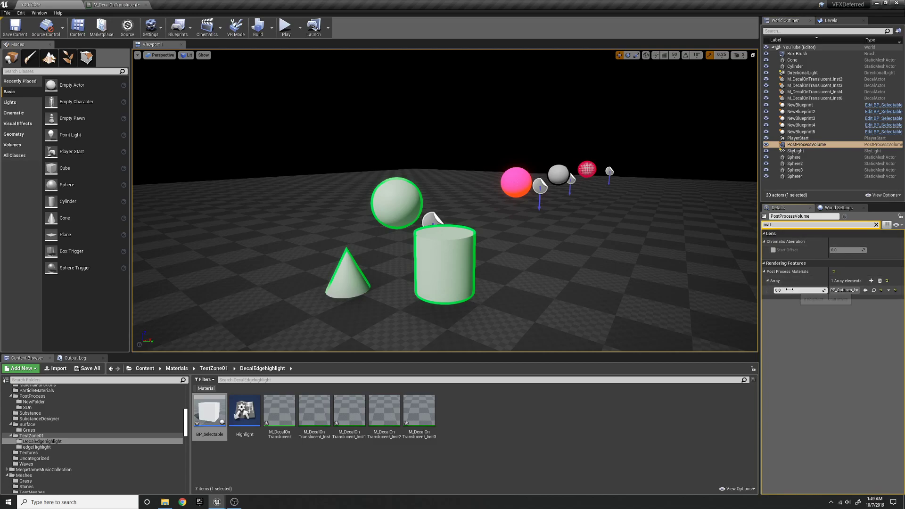
drag(789, 290, 803, 290)
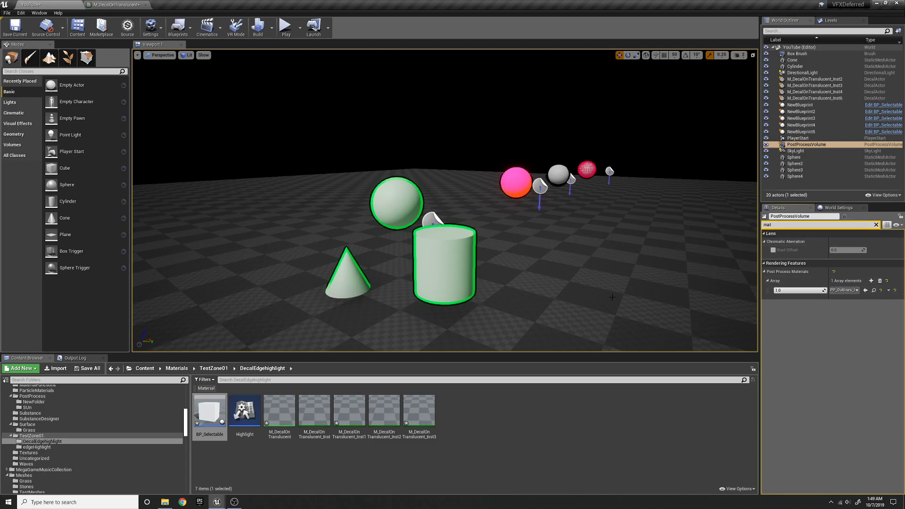
Fly past the row of shapes and around the spheres to examine the post process outlines alongside the decal highlights.
right_drag(445, 200, 424, 199)
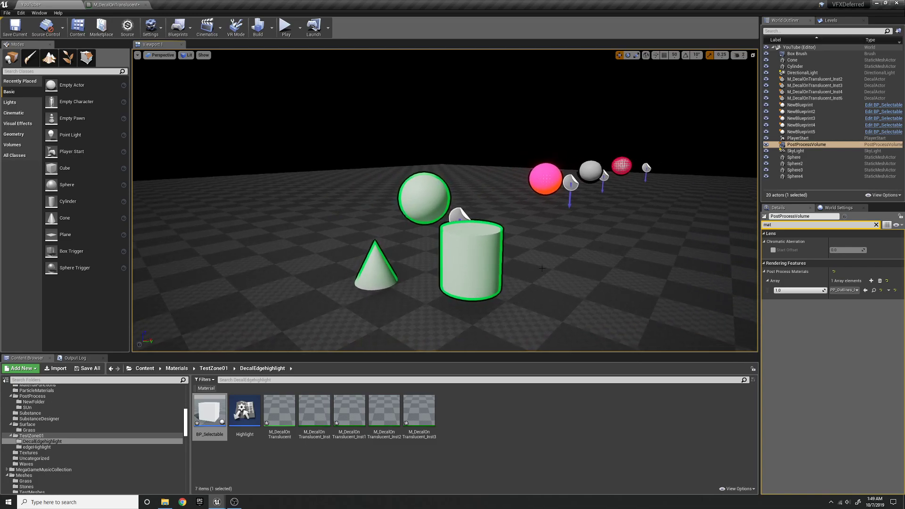
key(d)
right_drag(542, 268, 506, 268)
key(w)
key(e)
key(d)
right_drag(406, 272, 427, 264)
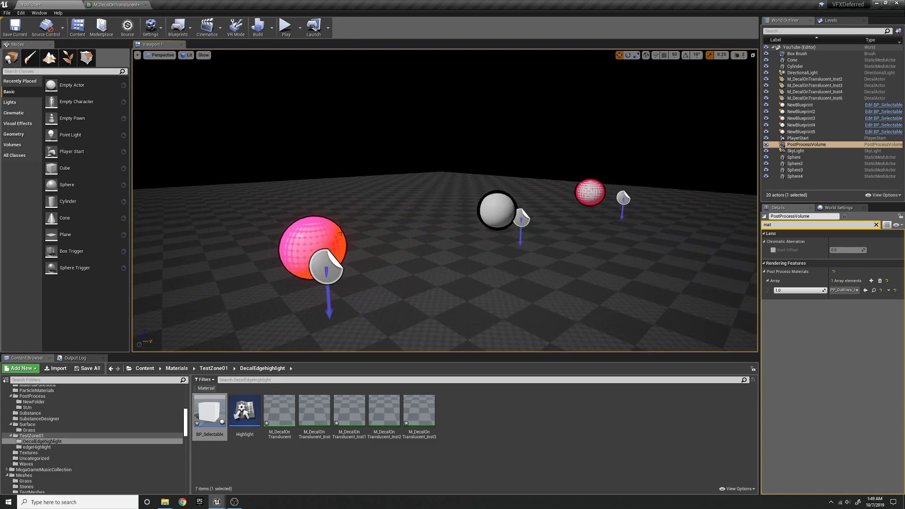
key(w)
right_drag(427, 265, 381, 302)
key(q)
key(e)
key(a)
key(s)
key(w)
key(s)
key(d)
key(s)
key(a)
key(w)
key(a)
key(s)
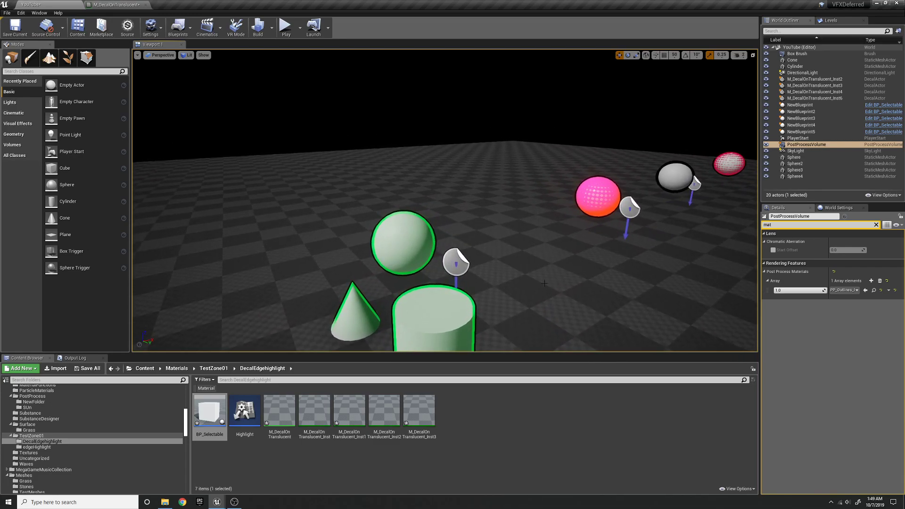
Fly far back from the shapes and in again to compare both outline types at different distances.
right_drag(546, 283, 568, 285)
key(s)
key(w)
key(s)
right_drag(431, 256, 440, 257)
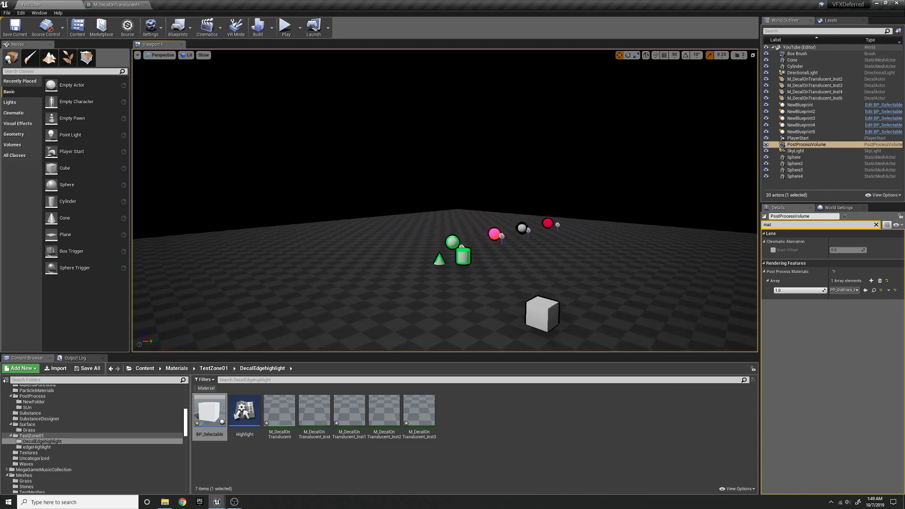
right_drag(440, 257, 441, 260)
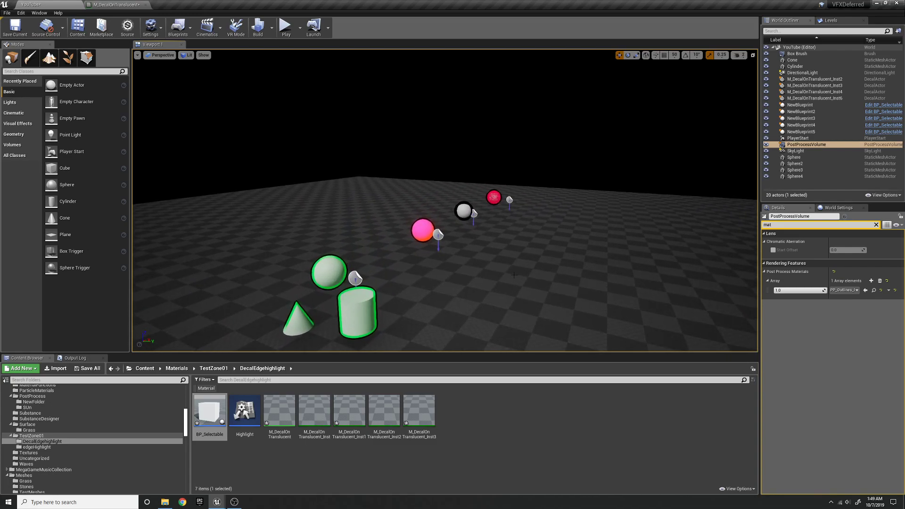